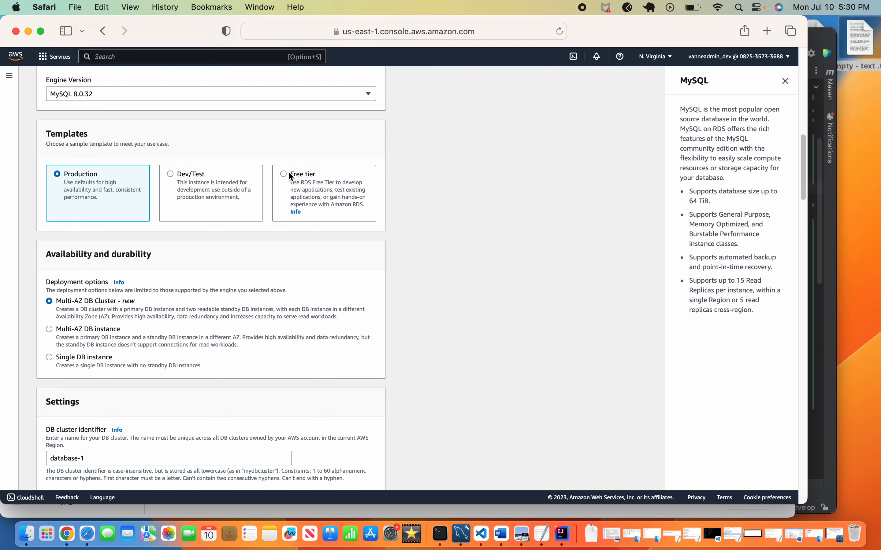
# Choose the Free tier template for the new MySQL database.
pyautogui.click(284, 173)
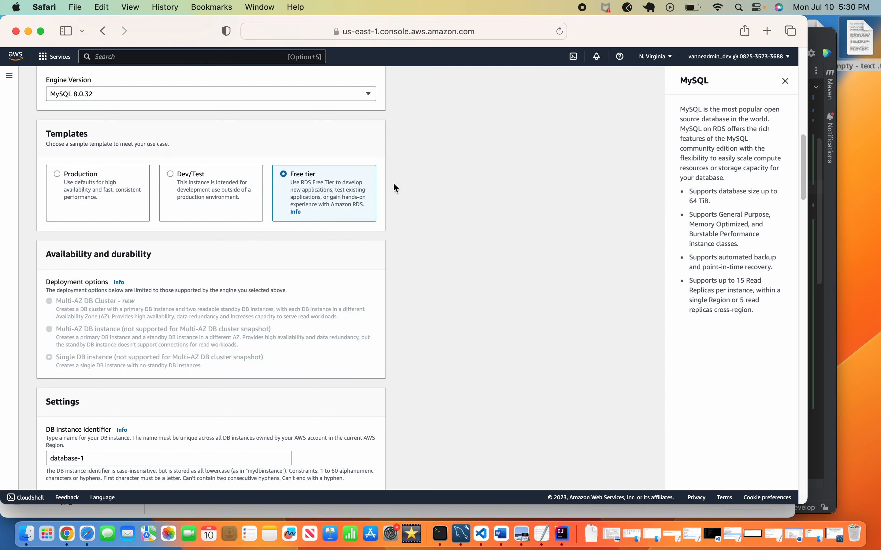
pyautogui.scroll(-10, 394, 184)
pyautogui.scroll(5, 394, 184)
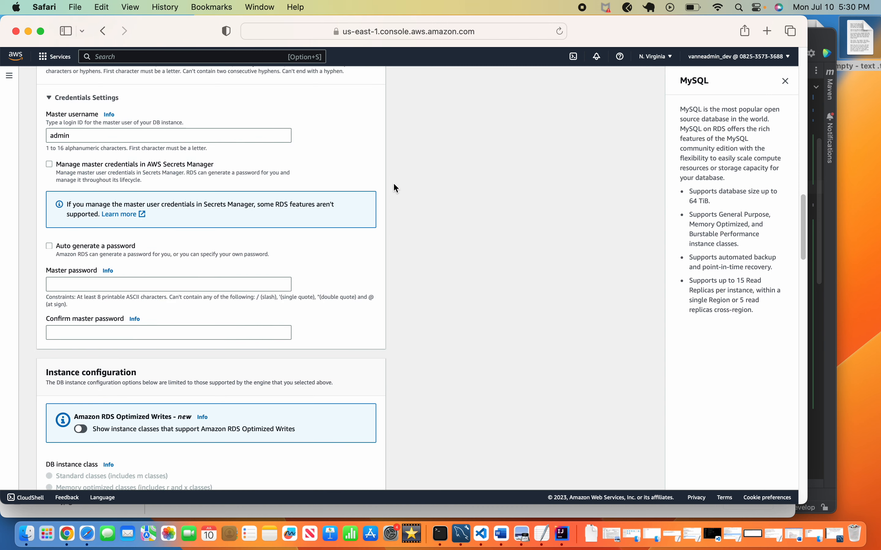
# Set the master username to root, then enter and confirm the master password.
pyautogui.click(83, 149)
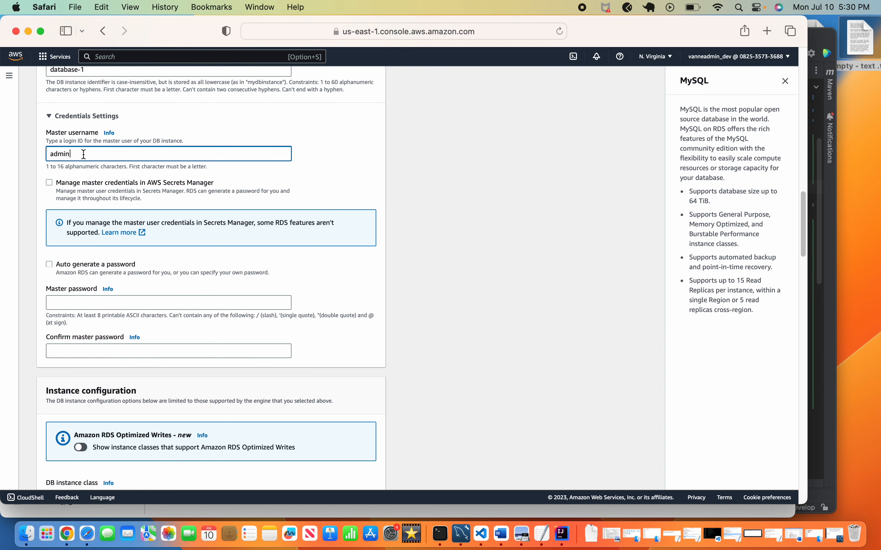
pyautogui.press('BackSpace')
pyautogui.press('BackSpace')
pyautogui.press('BackSpace')
pyautogui.press('BackSpace')
pyautogui.press('BackSpace')
pyautogui.write('root')
pyautogui.click(109, 304)
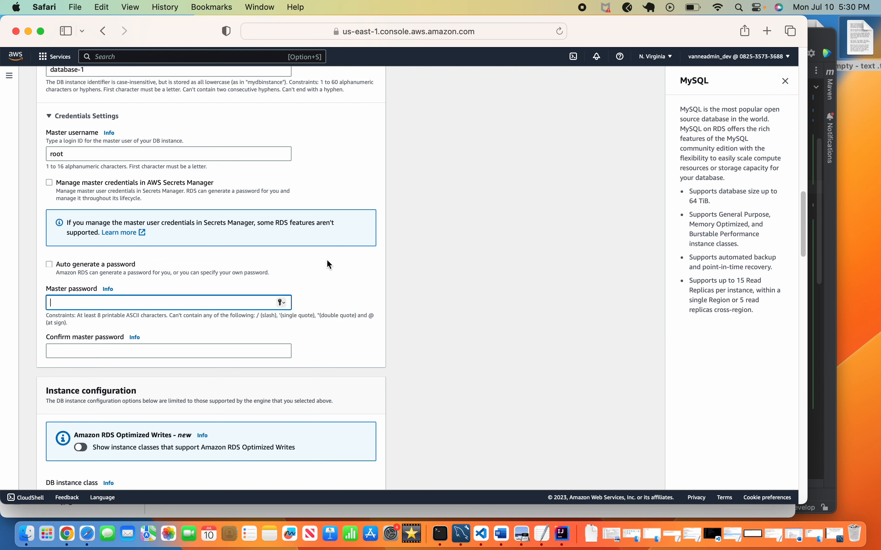
pyautogui.write('**************')
pyautogui.click(158, 350)
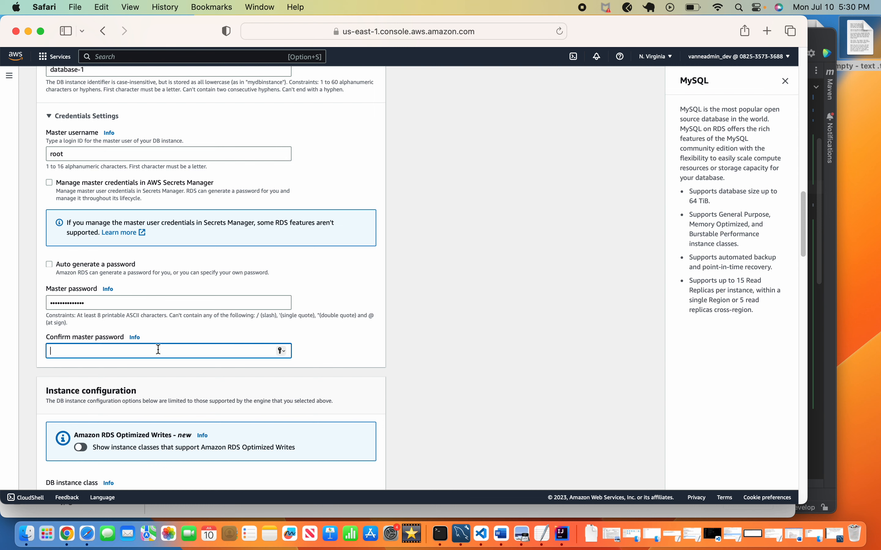
pyautogui.write('*************')
# Glance at MySQL Workbench, then return to the RDS create-database form.
pyautogui.click(461, 534)
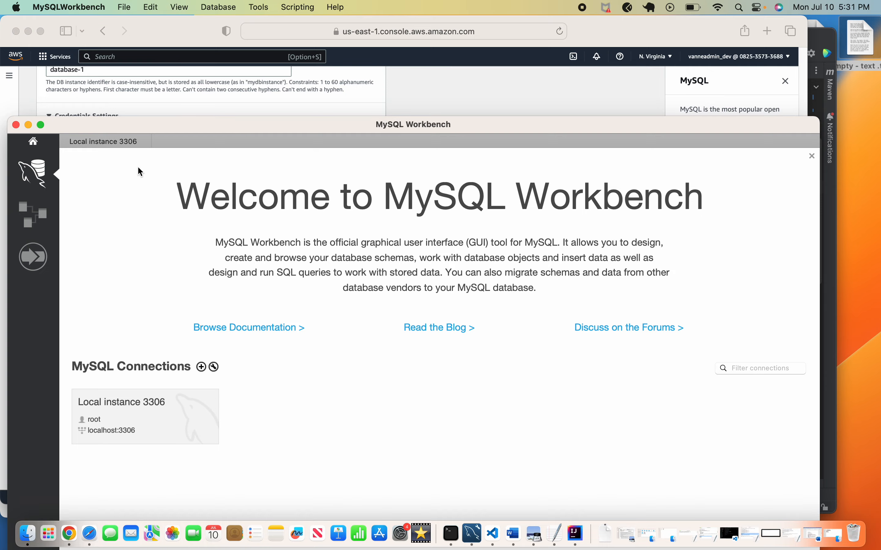
pyautogui.click(29, 124)
pyautogui.scroll(-10, 299, 322)
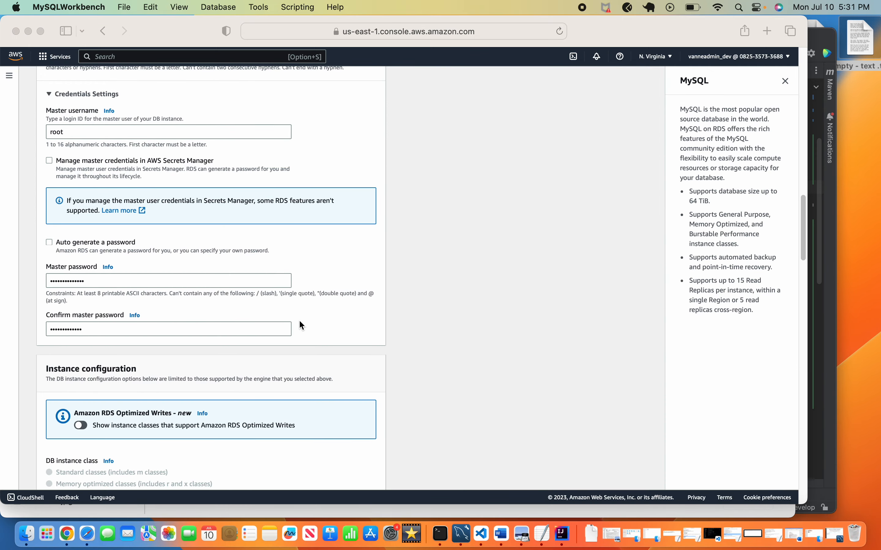
pyautogui.scroll(-15, 299, 322)
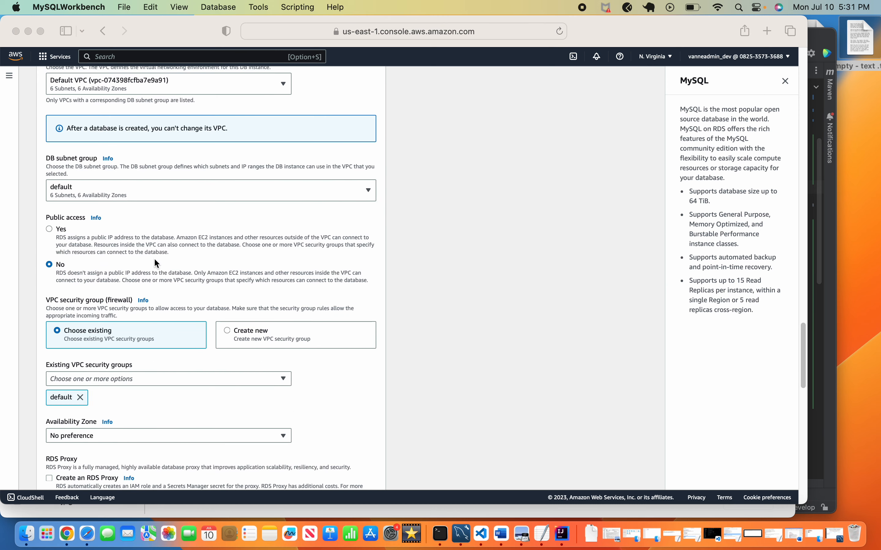
pyautogui.scroll(6, 150, 248)
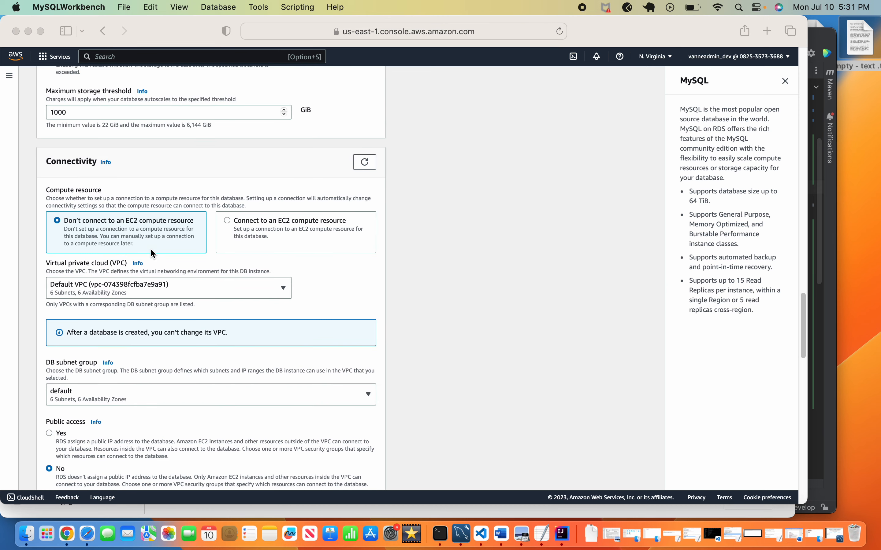
pyautogui.scroll(-6, 152, 251)
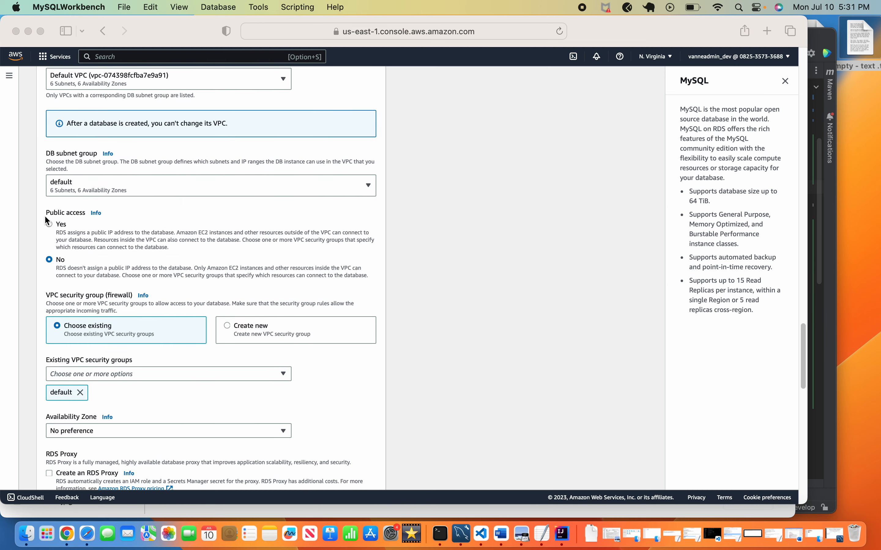
pyautogui.click(48, 223)
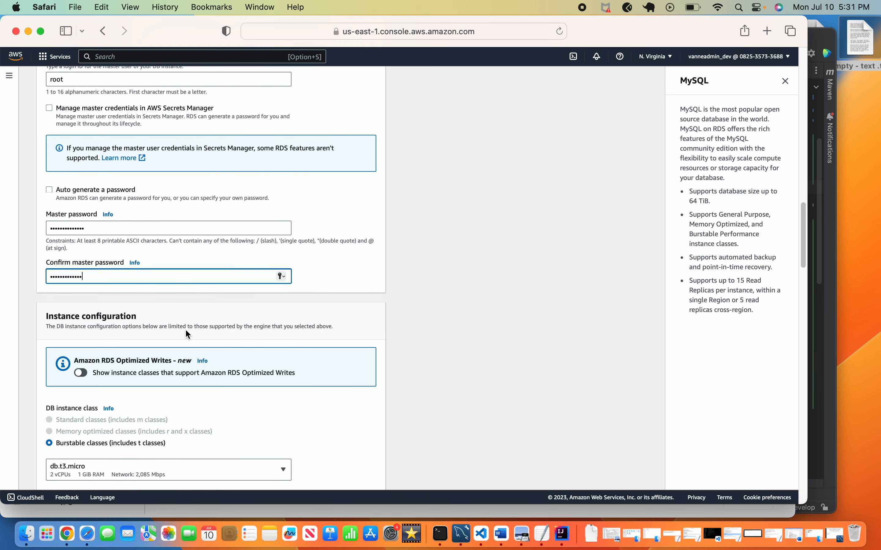
pyautogui.scroll(-15, 205, 329)
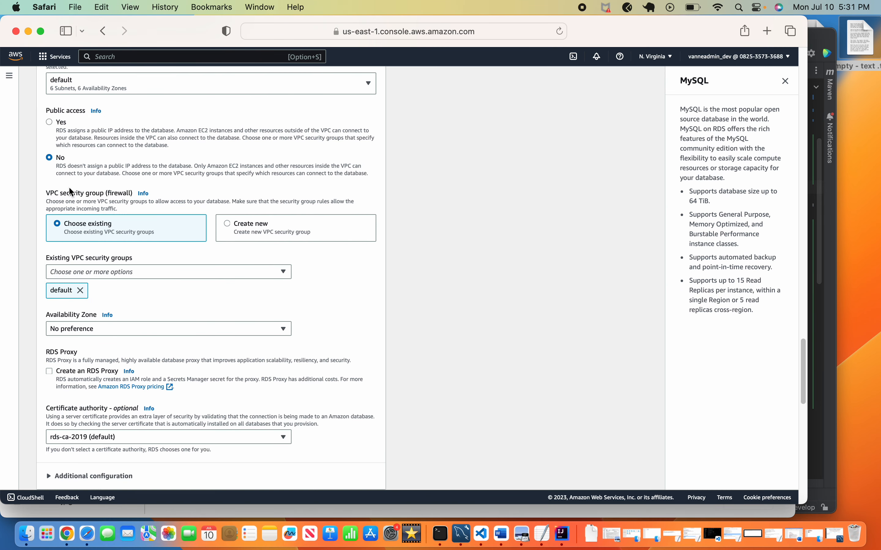
pyautogui.scroll(1, 48, 123)
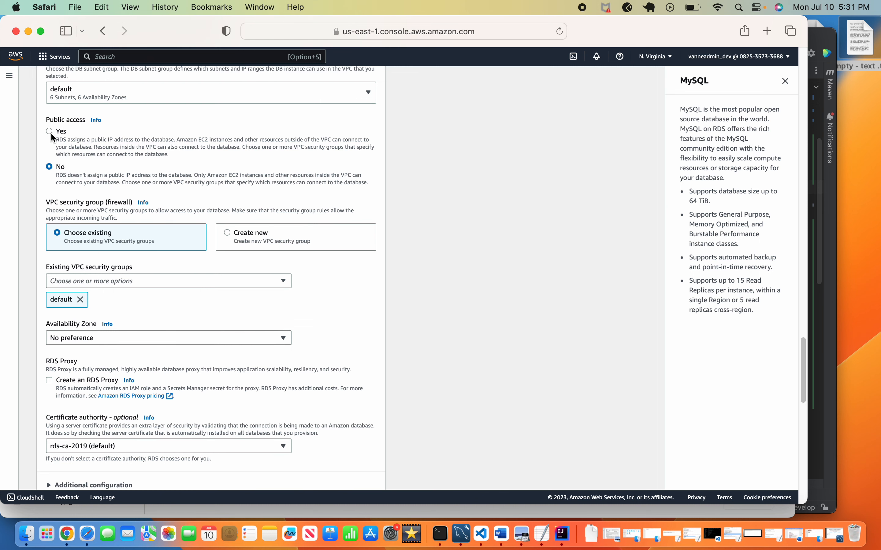
# Set Public access to Yes and check the database port 3306 under Additional configuration.
pyautogui.click(49, 132)
pyautogui.scroll(-5, 161, 180)
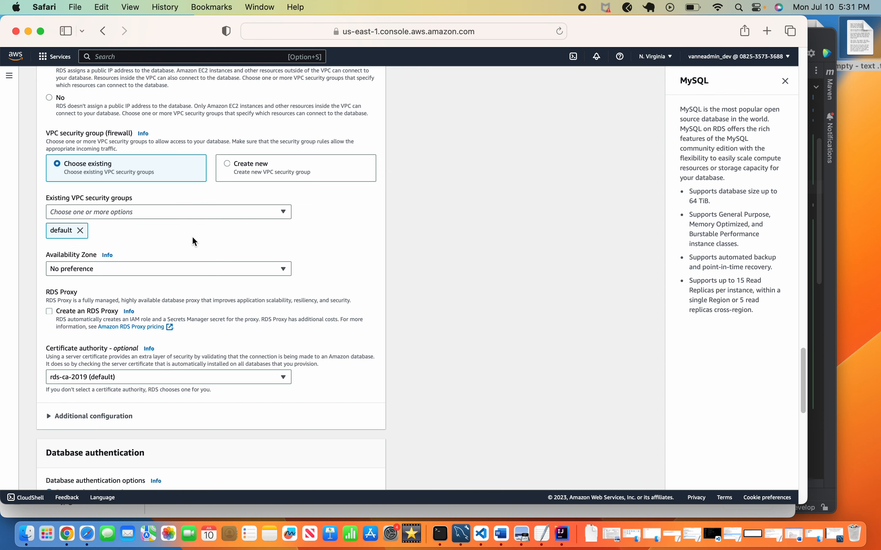
pyautogui.scroll(-6, 193, 241)
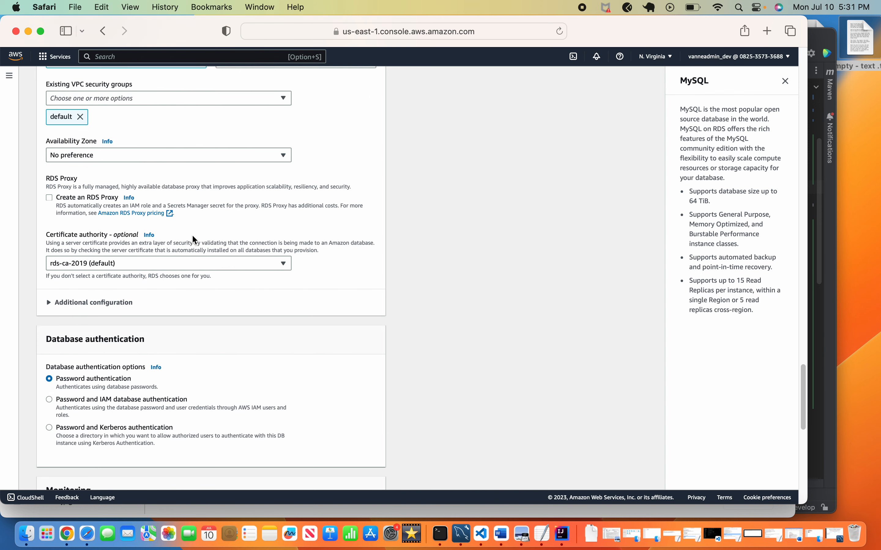
pyautogui.scroll(-3, 228, 207)
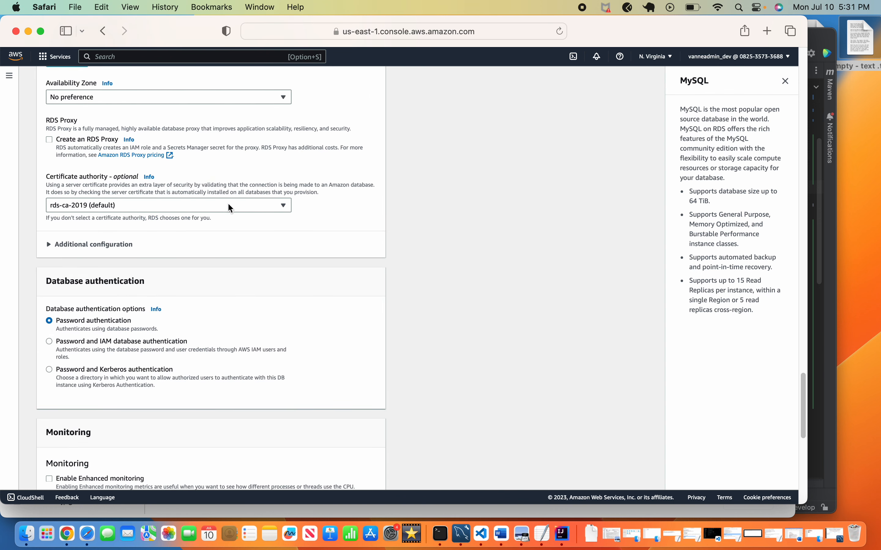
pyautogui.click(50, 244)
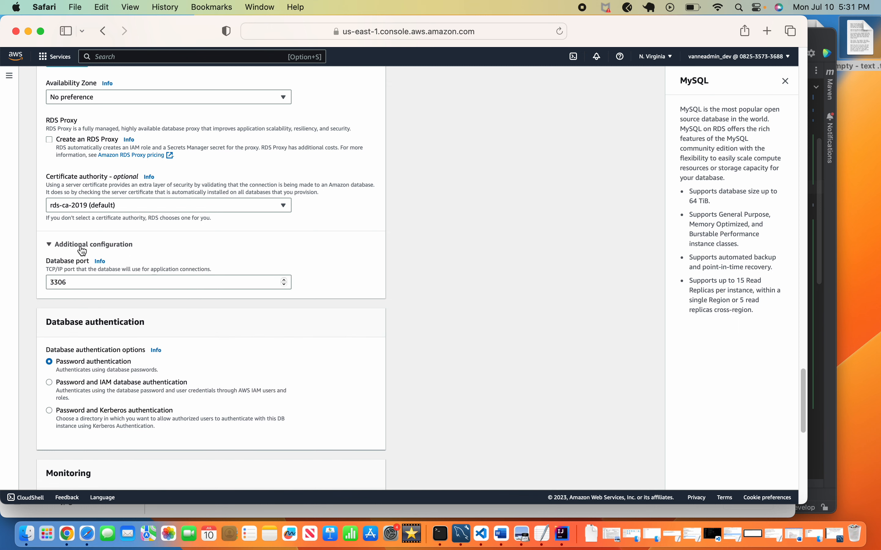
pyautogui.click(51, 247)
pyautogui.scroll(-5, 185, 256)
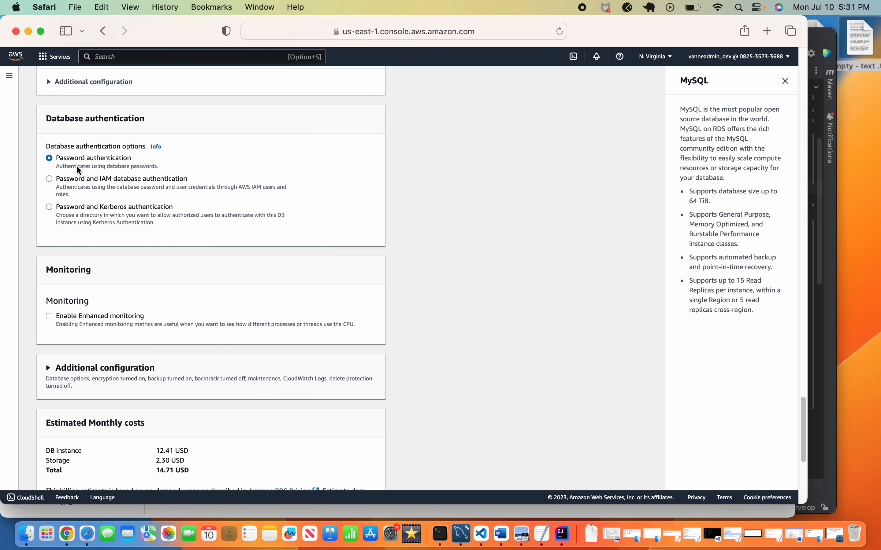
pyautogui.scroll(-5, 215, 223)
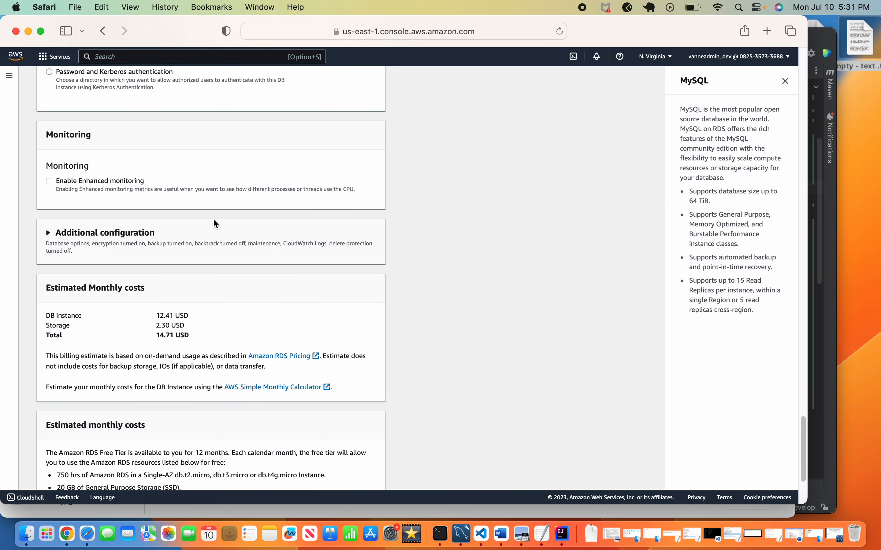
# Expand the database options, then copy dblesbonnesaffaires from line 11 of application.properties in IntelliJ.
pyautogui.click(48, 217)
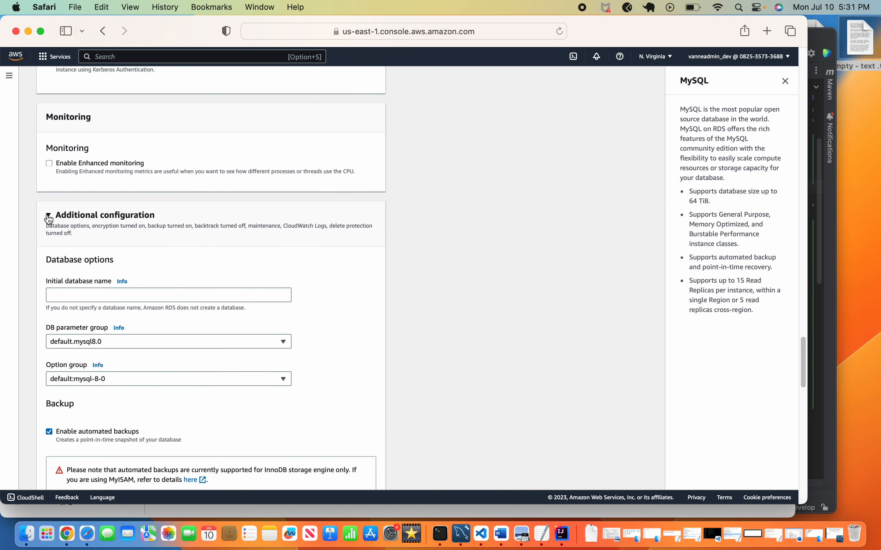
pyautogui.click(143, 297)
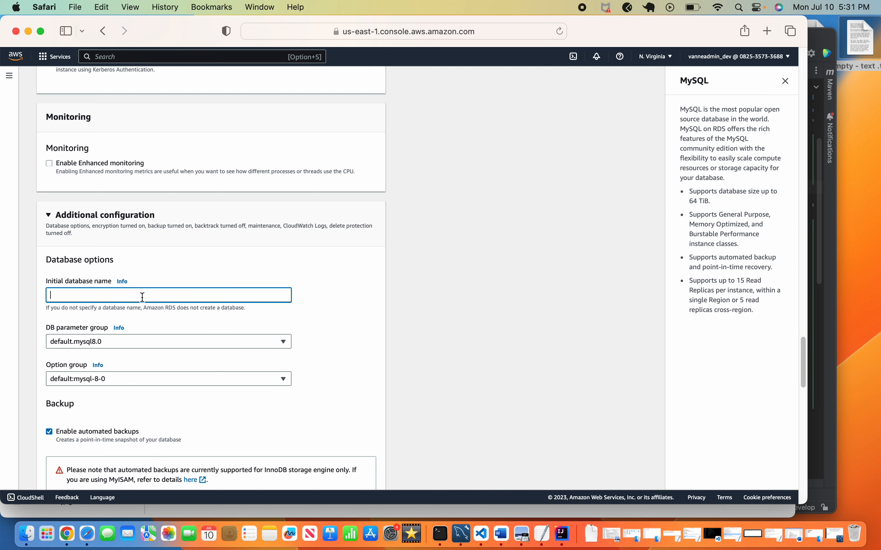
pyautogui.click(562, 534)
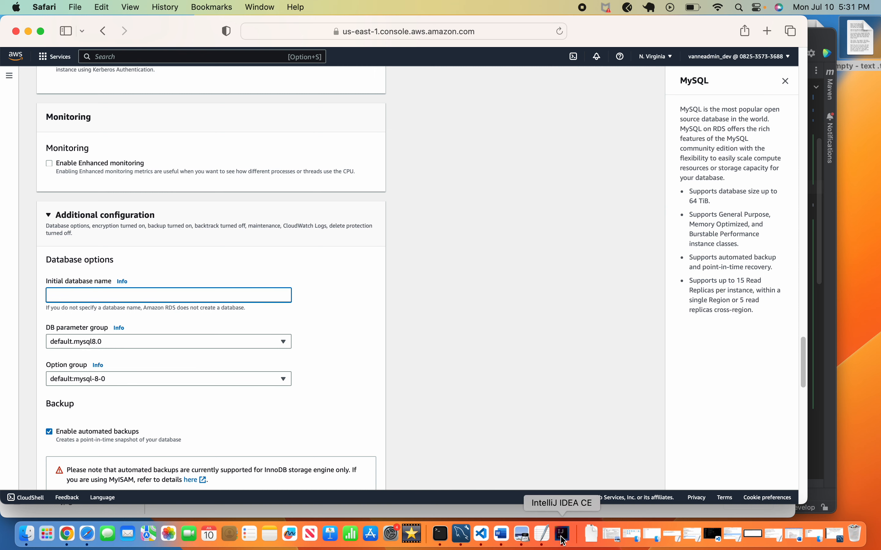
pyautogui.click(466, 147)
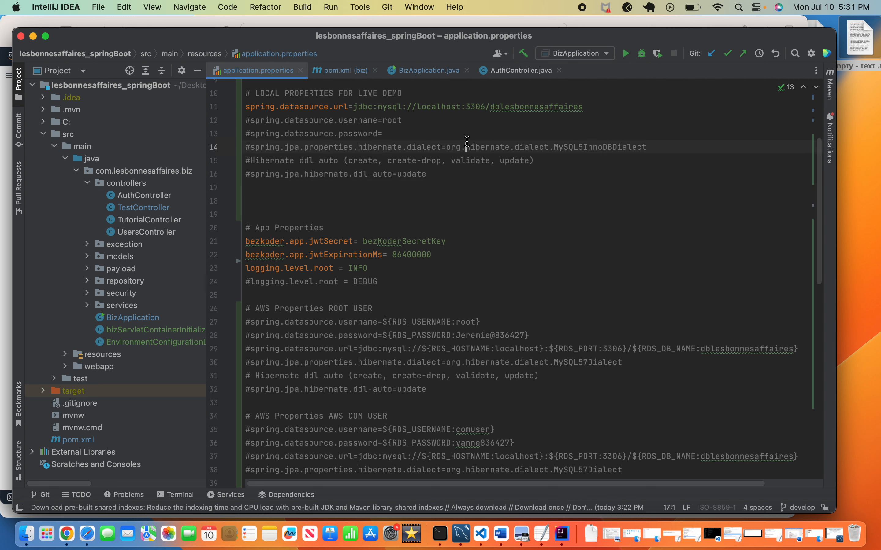
pyautogui.moveTo(490, 108); pyautogui.dragTo(583, 108)
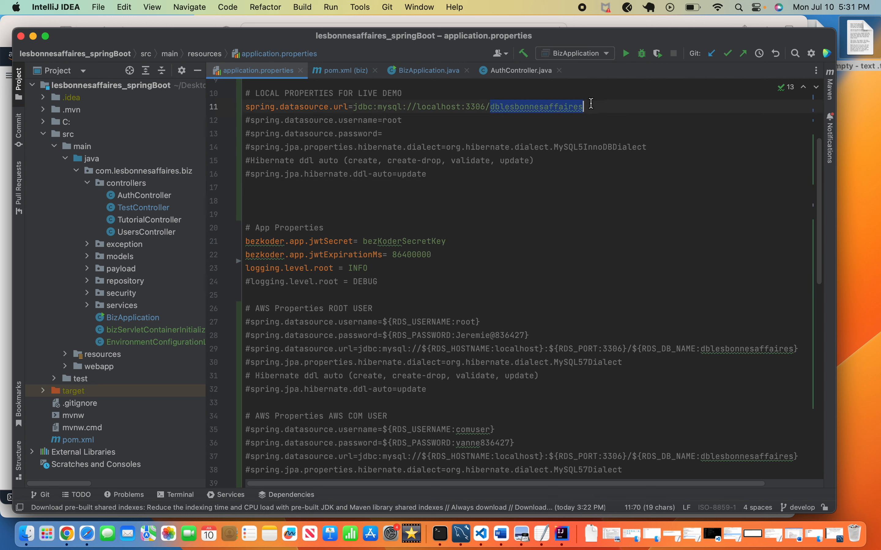
pyautogui.rightClick(565, 112)
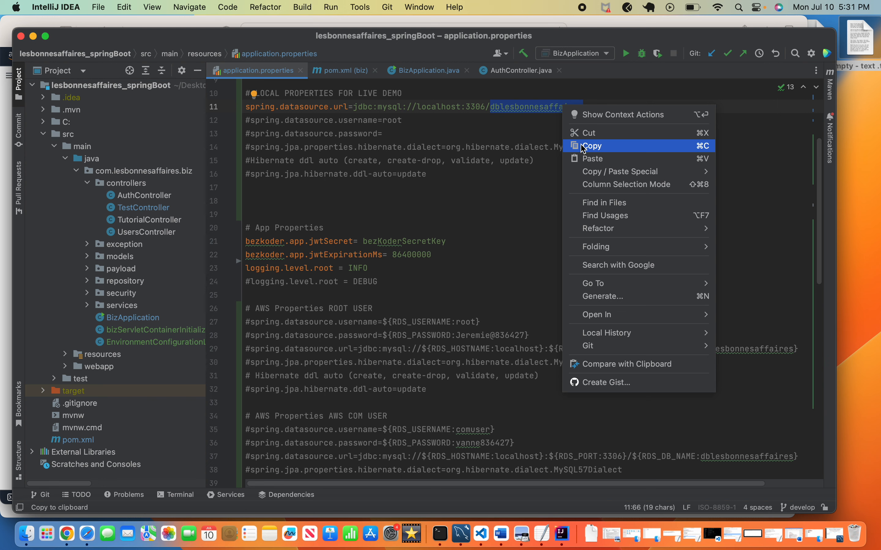
pyautogui.click(584, 143)
# Paste dblesbonnesaffaires into Initial database name and append the suffix Inst-03.
pyautogui.click(88, 534)
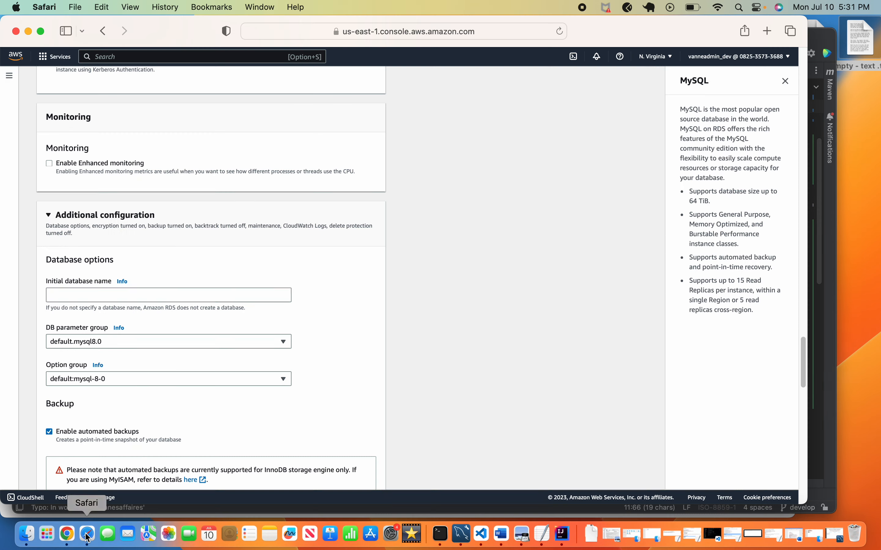
pyautogui.click(113, 295)
pyautogui.rightClick(102, 295)
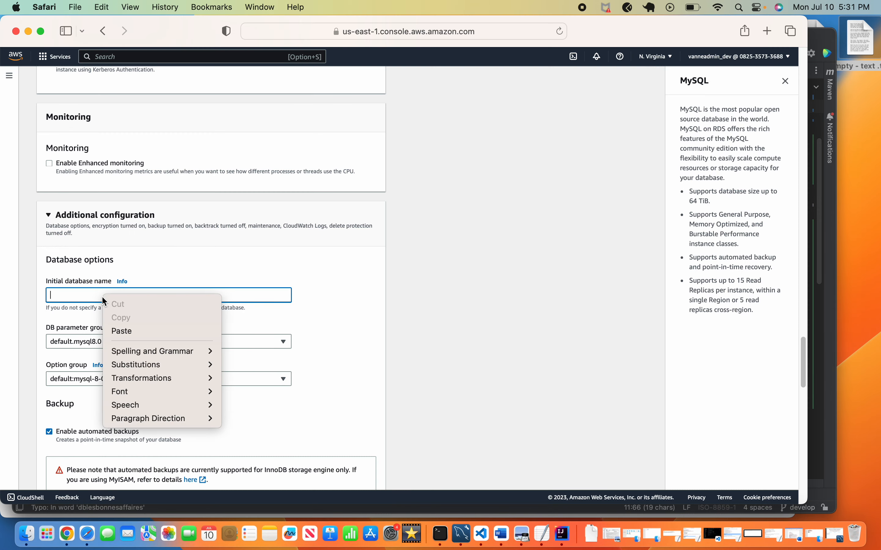
pyautogui.click(122, 330)
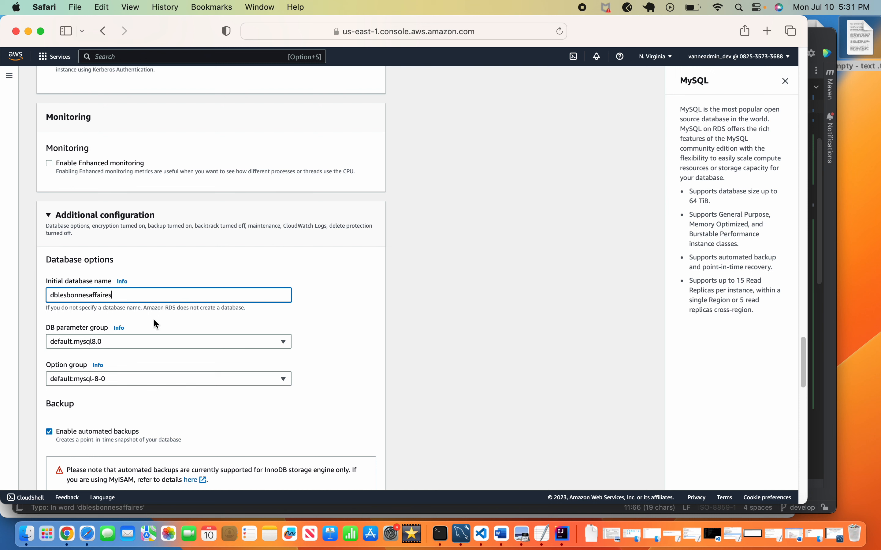
pyautogui.write('-')
pyautogui.press('BackSpace')
pyautogui.write('Inst-3')
pyautogui.press('BackSpace')
pyautogui.write('03')
# Delete the Inst-03 suffix so the initial database name reads dblesbonnesaffaires.
pyautogui.scroll(-12, 190, 312)
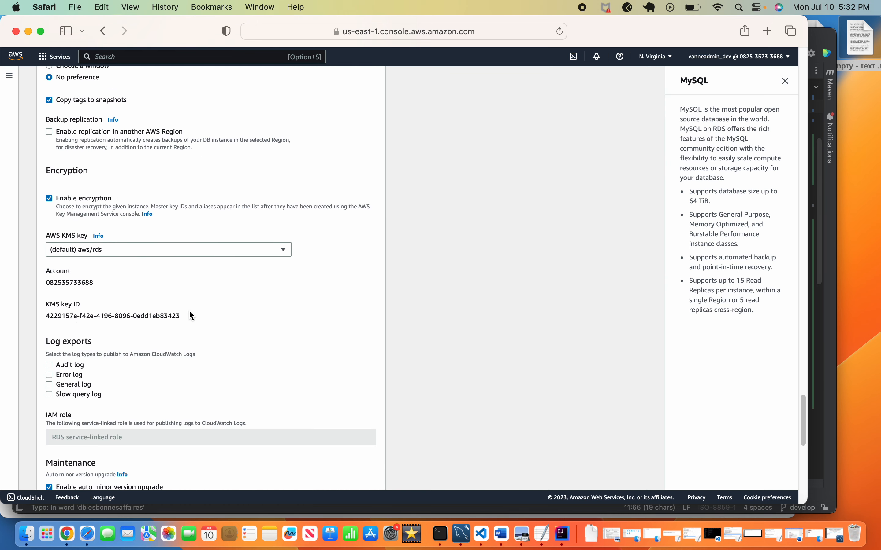
pyautogui.scroll(10, 190, 313)
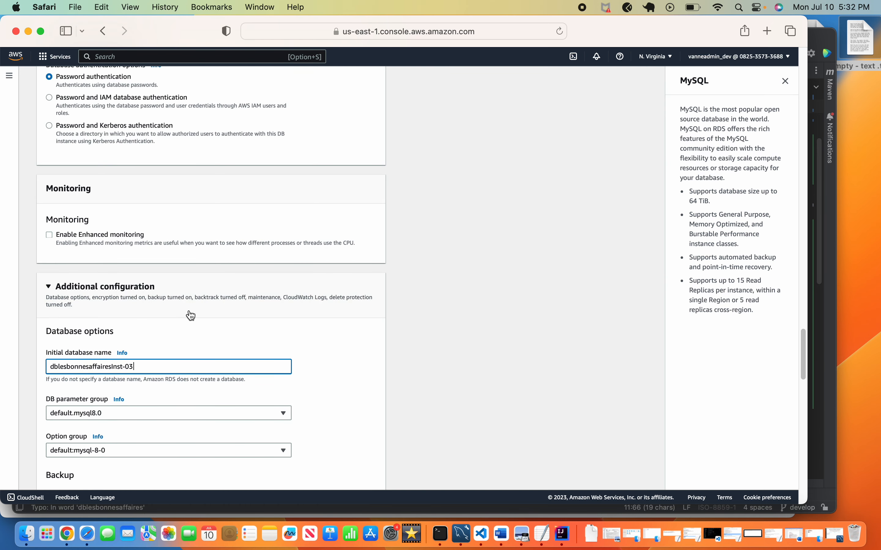
pyautogui.scroll(1, 190, 316)
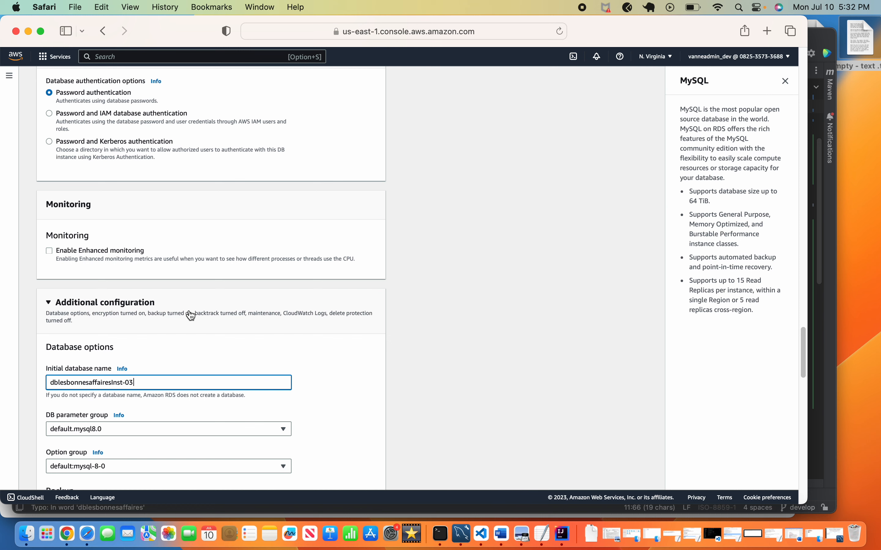
pyautogui.scroll(-4, 191, 315)
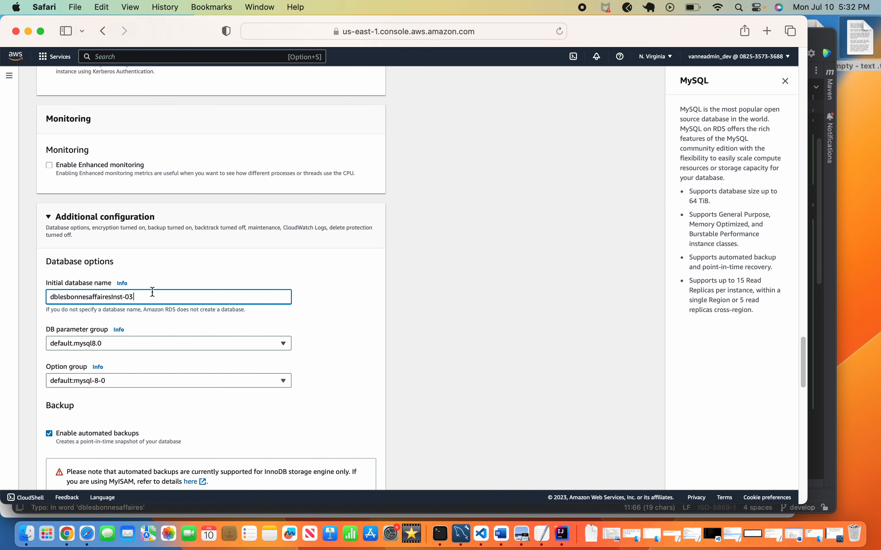
pyautogui.scroll(-10, 159, 288)
pyautogui.scroll(-15, 160, 290)
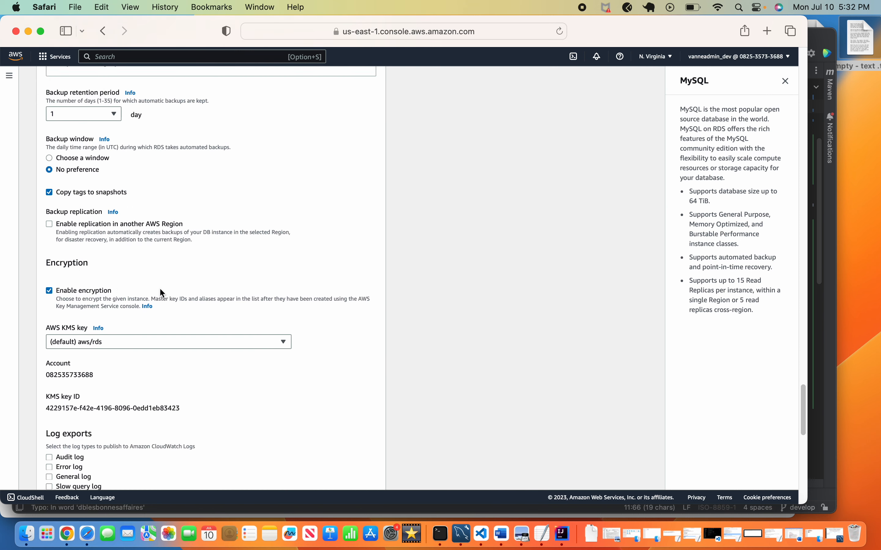
pyautogui.scroll(-10, 160, 291)
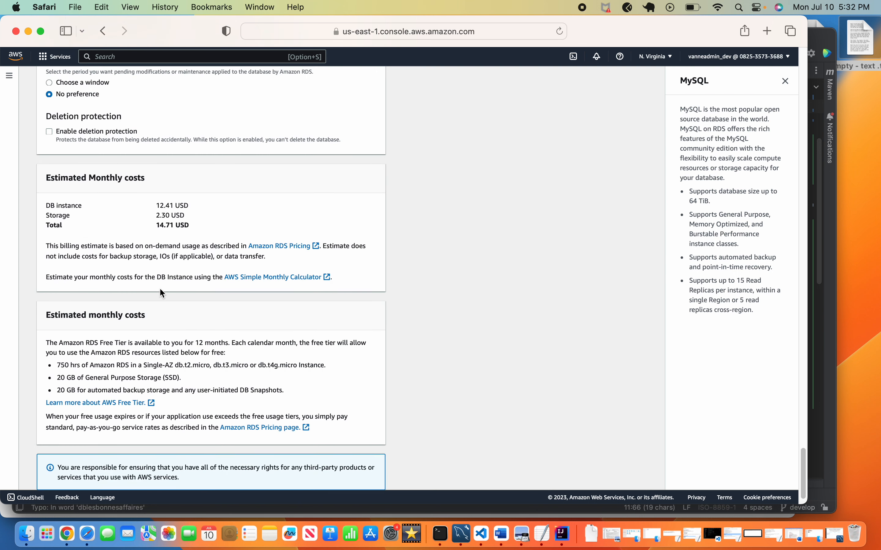
pyautogui.scroll(10, 160, 291)
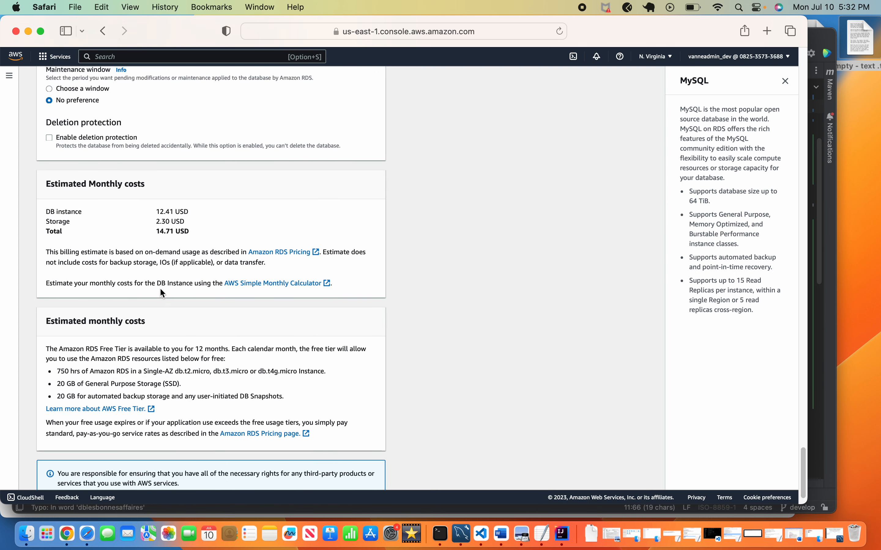
pyautogui.scroll(12, 160, 287)
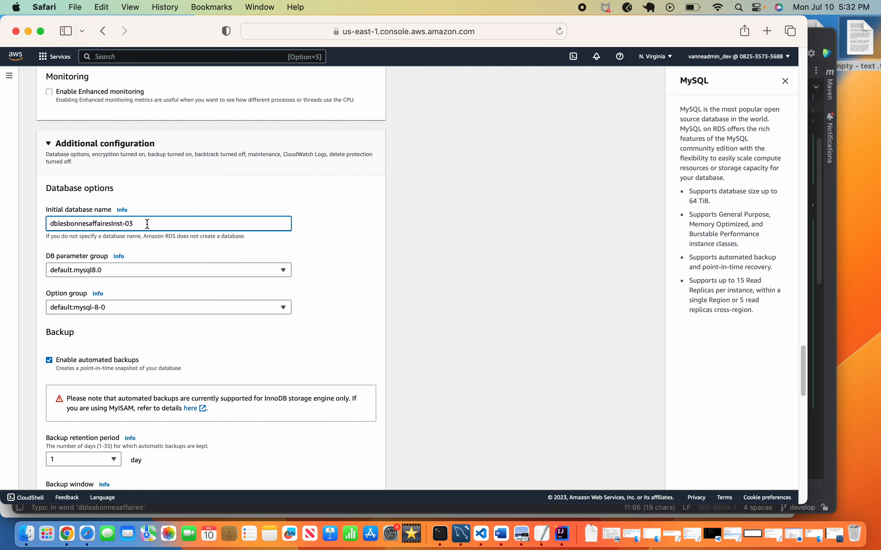
pyautogui.press('BackSpace')
pyautogui.press('BackSpace')
pyautogui.press('BackSpace')
pyautogui.press('BackSpace')
pyautogui.press('BackSpace')
pyautogui.press('BackSpace')
pyautogui.press('BackSpace')
# Finish the database name edit and briefly check the connectivity port settings.
pyautogui.click(430, 254)
pyautogui.scroll(10, 351, 278)
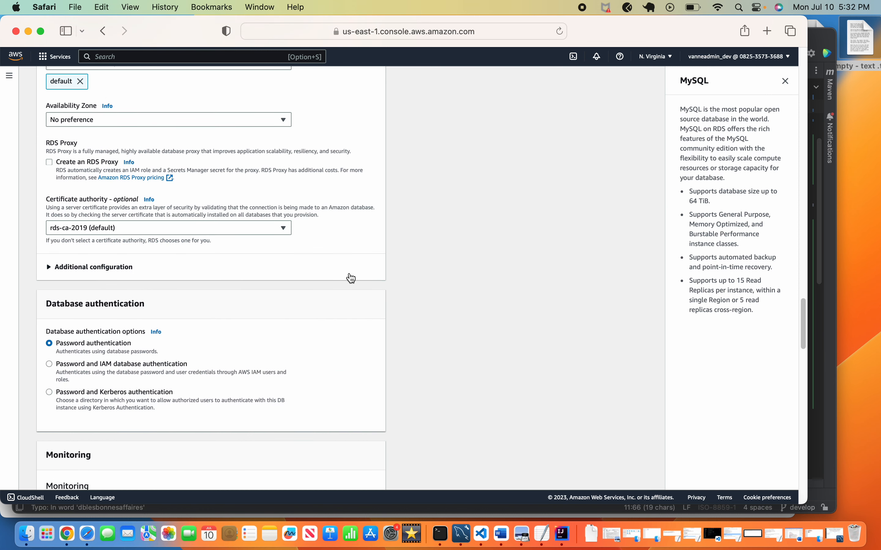
pyautogui.click(50, 269)
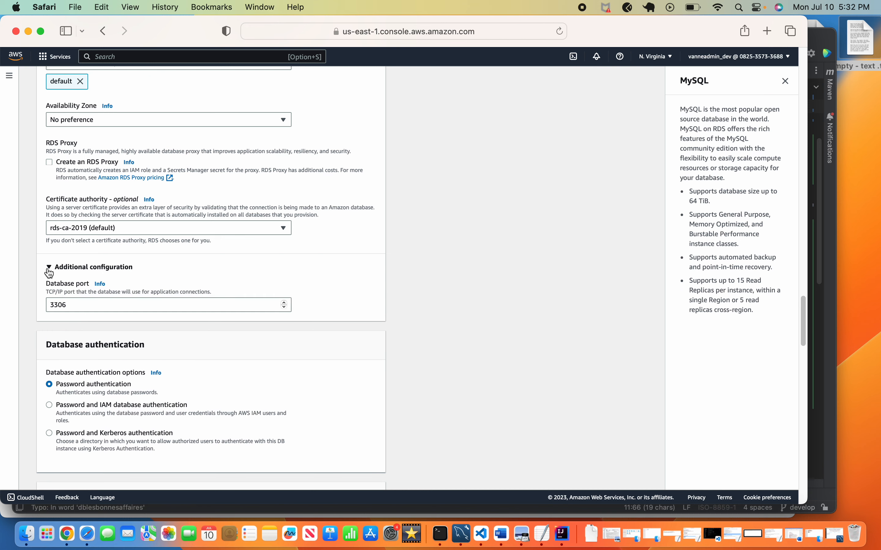
pyautogui.click(50, 271)
pyautogui.scroll(20, 113, 268)
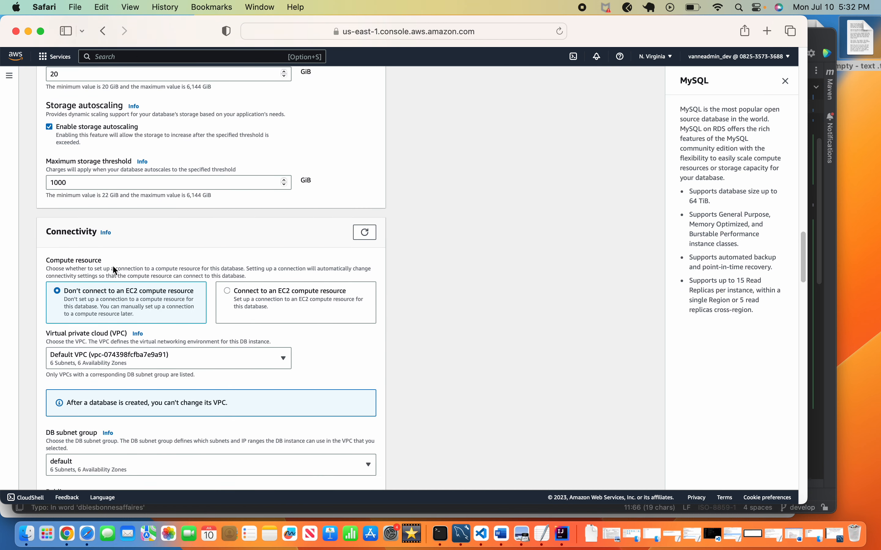
pyautogui.scroll(10, 113, 265)
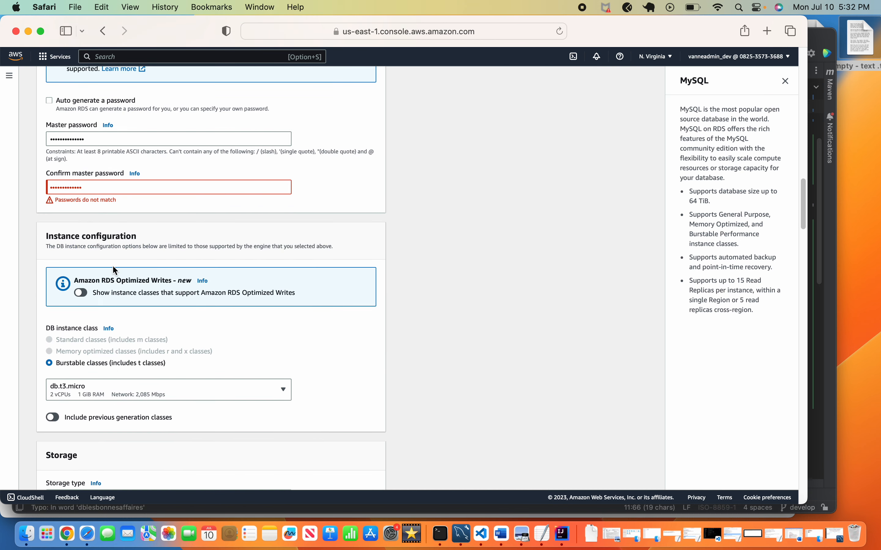
# Clear the password confirmation, dismiss Safari's suggested password, and retype the master password.
pyautogui.click(116, 209)
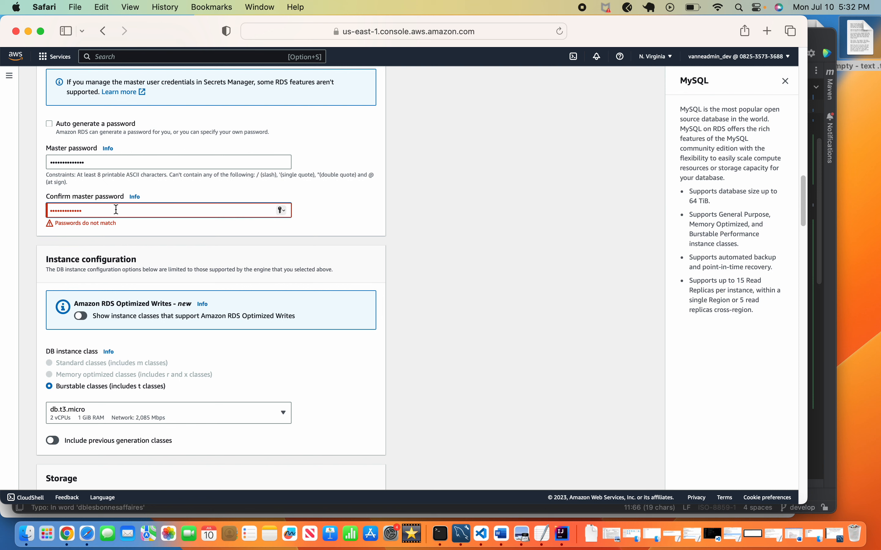
pyautogui.press('BackSpace')
pyautogui.press('BackSpace')
pyautogui.press('BackSpace')
pyautogui.press('BackSpace')
pyautogui.press('BackSpace')
pyautogui.press('BackSpace')
pyautogui.press('BackSpace')
pyautogui.press('BackSpace')
pyautogui.press('BackSpace')
pyautogui.press('BackSpace')
pyautogui.press('BackSpace')
pyautogui.press('BackSpace')
pyautogui.press('BackSpace')
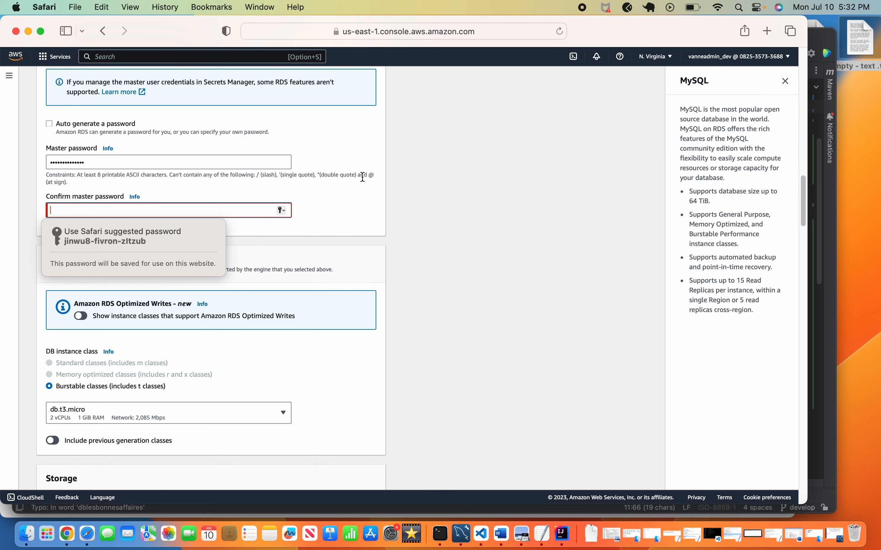
pyautogui.click(410, 174)
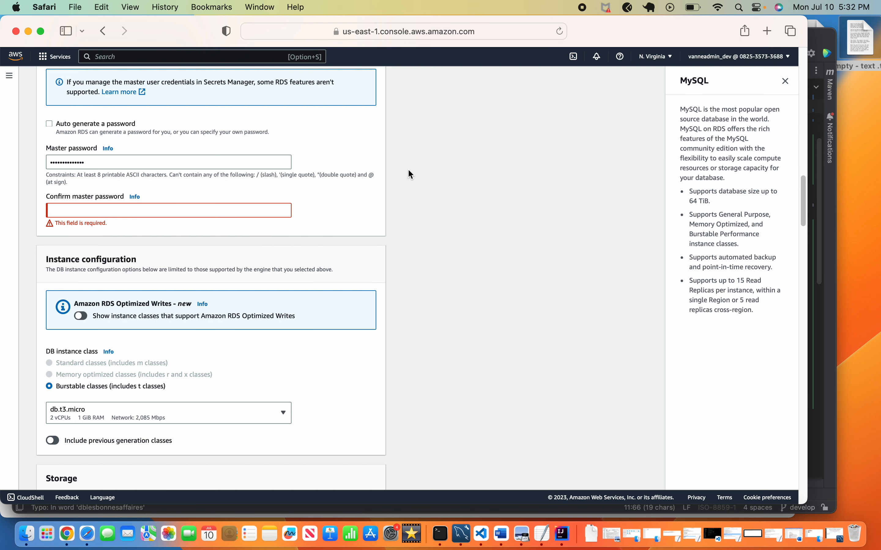
pyautogui.click(95, 210)
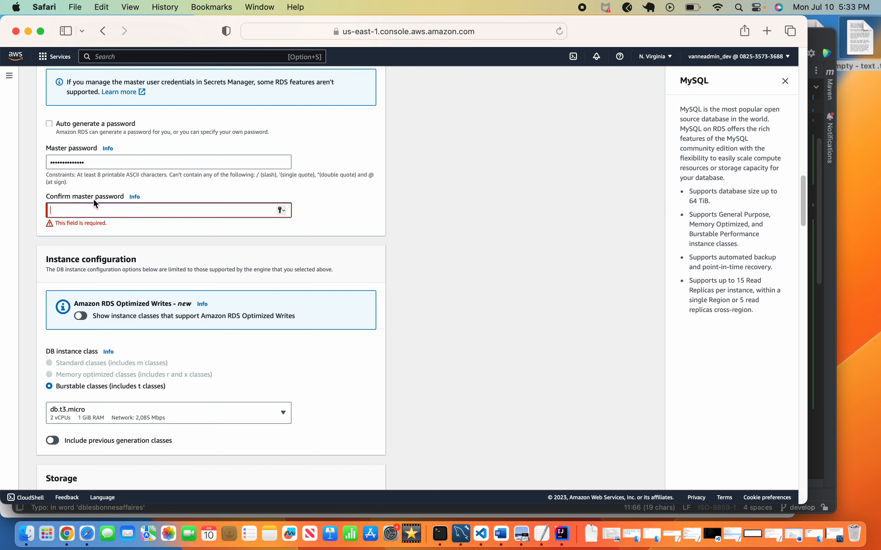
pyautogui.click(99, 165)
pyautogui.press('BackSpace')
pyautogui.press('BackSpace')
pyautogui.press('BackSpace')
pyautogui.press('BackSpace')
pyautogui.press('BackSpace')
pyautogui.press('BackSpace')
pyautogui.press('BackSpace')
pyautogui.press('BackSpace')
pyautogui.press('BackSpace')
pyautogui.press('BackSpace')
pyautogui.press('BackSpace')
pyautogui.press('BackSpace')
pyautogui.press('BackSpace')
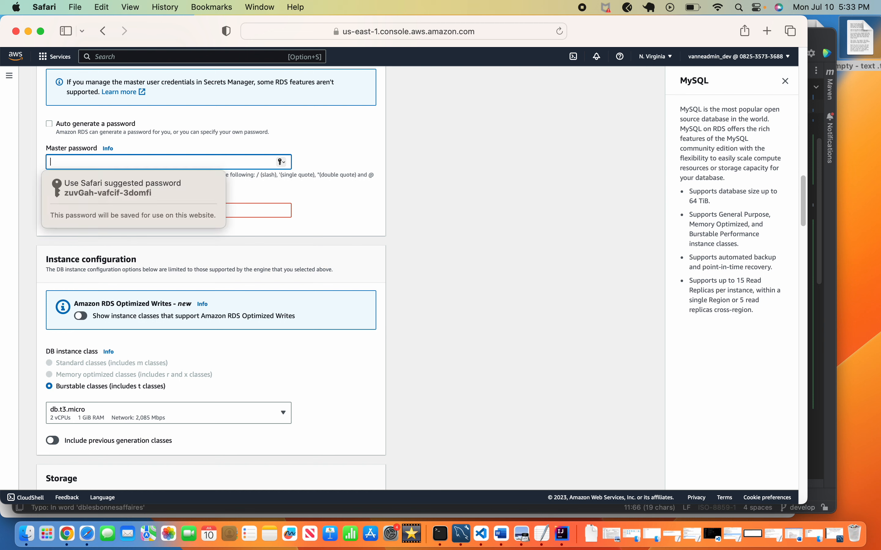
pyautogui.write('••••••••••')
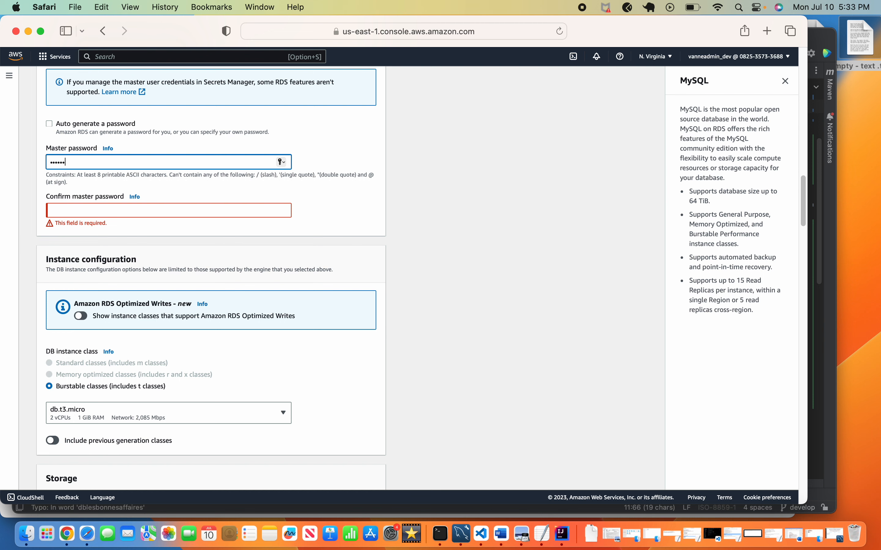
pyautogui.write('•••')
pyautogui.click(71, 213)
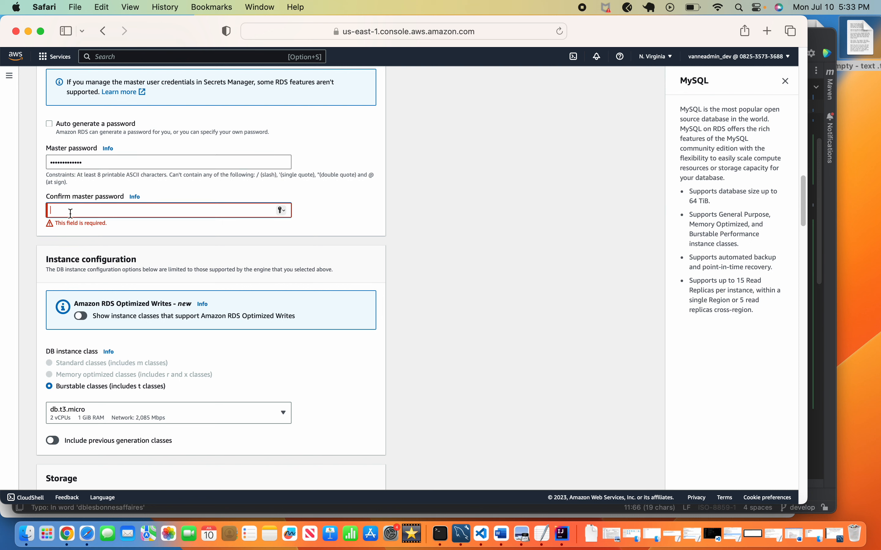
pyautogui.write('•••••••••••••')
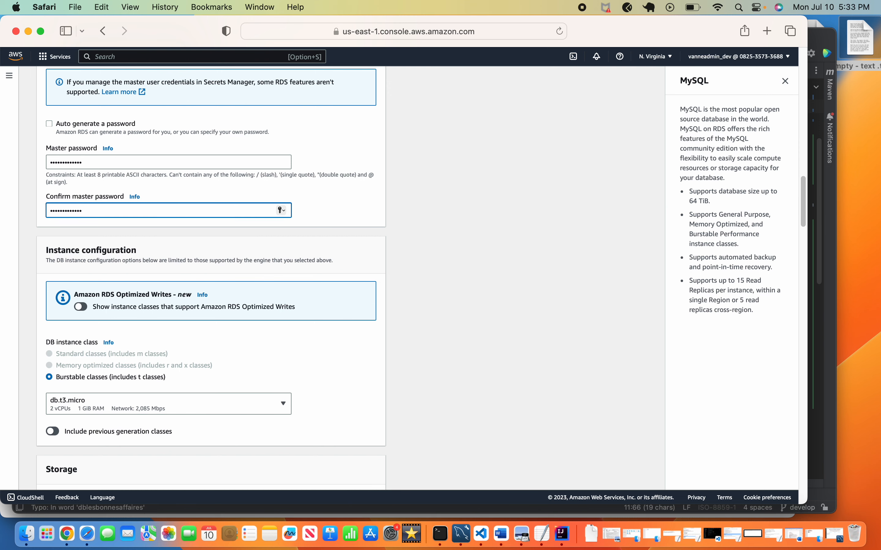
# Replace DB instance identifier database-1 with dblesbonnesaffairesInst-03.
pyautogui.scroll(6, 437, 250)
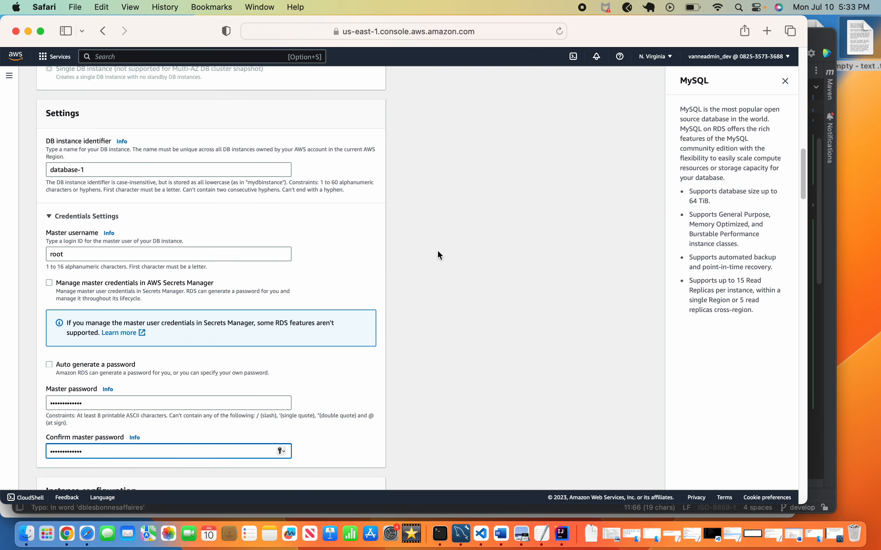
pyautogui.scroll(1, 286, 243)
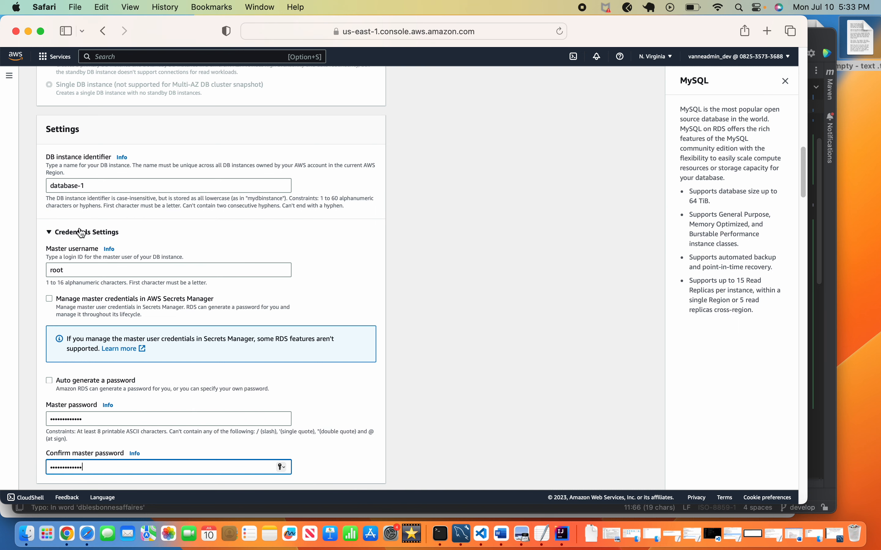
pyautogui.click(90, 185)
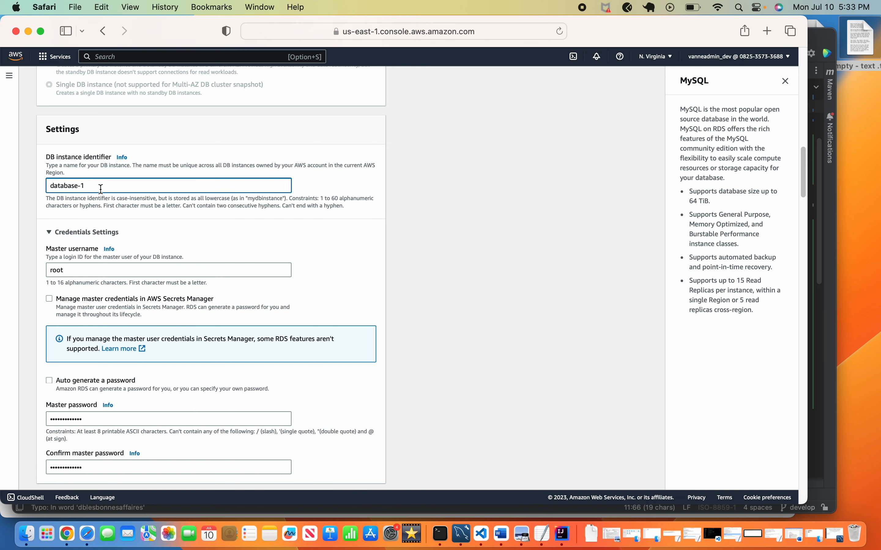
pyautogui.press('BackSpace')
pyautogui.press('BackSpace')
pyautogui.press('BackSpace')
pyautogui.press('BackSpace')
pyautogui.press('BackSpace')
pyautogui.press('BackSpace')
pyautogui.press('BackSpace')
pyautogui.press('BackSpace')
pyautogui.press('BackSpace')
pyautogui.press('BackSpace')
pyautogui.write('dblesbonnesaffaires')
pyautogui.write('Inst-03')
pyautogui.scroll(20, 111, 186)
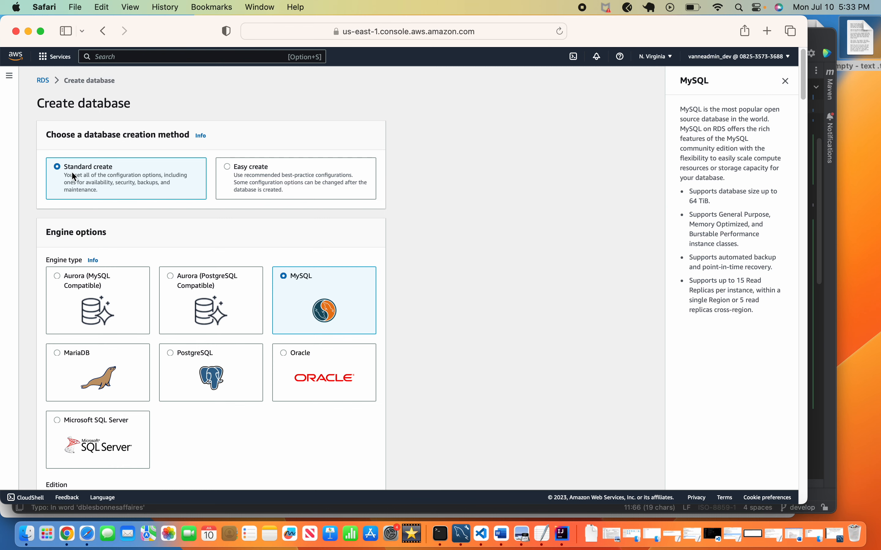
# Review Maintenance and Deletion protection settings down to the 14.71 USD monthly estimate.
pyautogui.scroll(-15, 302, 290)
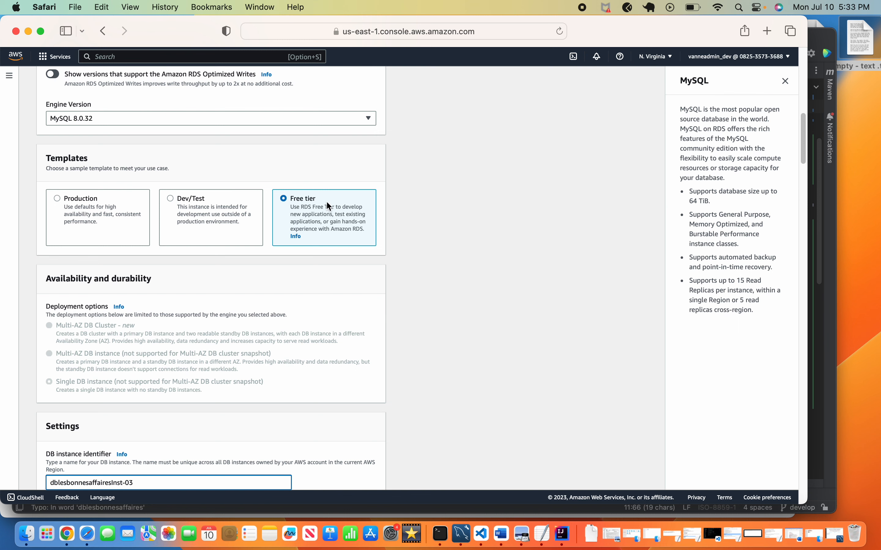
pyautogui.scroll(-10, 329, 206)
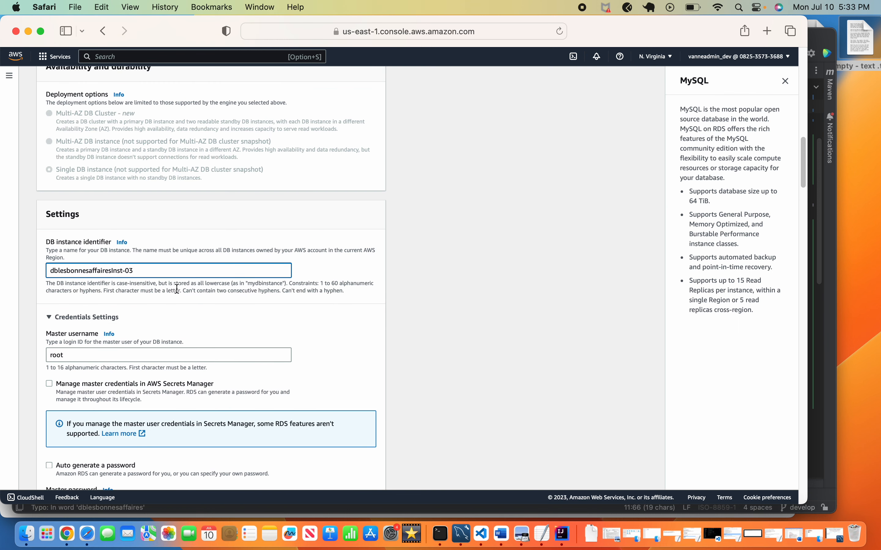
pyautogui.scroll(-5, 177, 289)
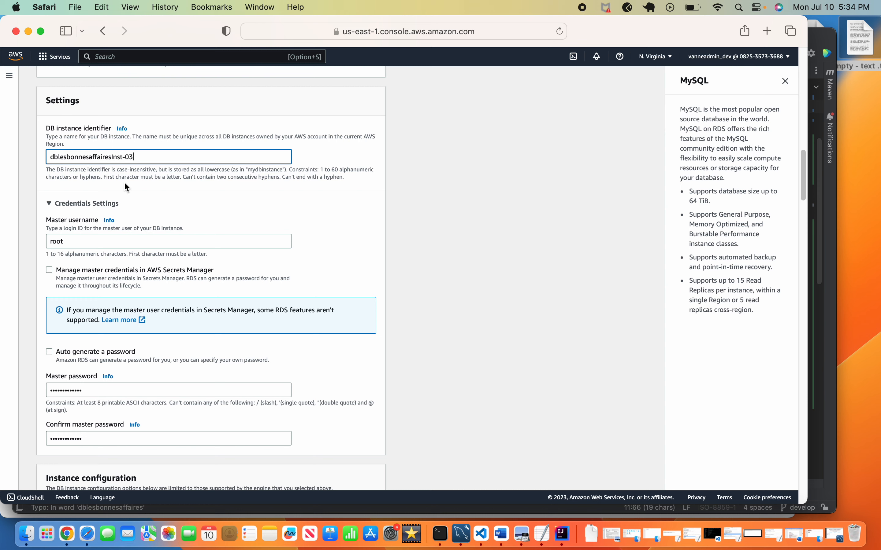
pyautogui.scroll(-5, 124, 182)
pyautogui.scroll(-20, 125, 184)
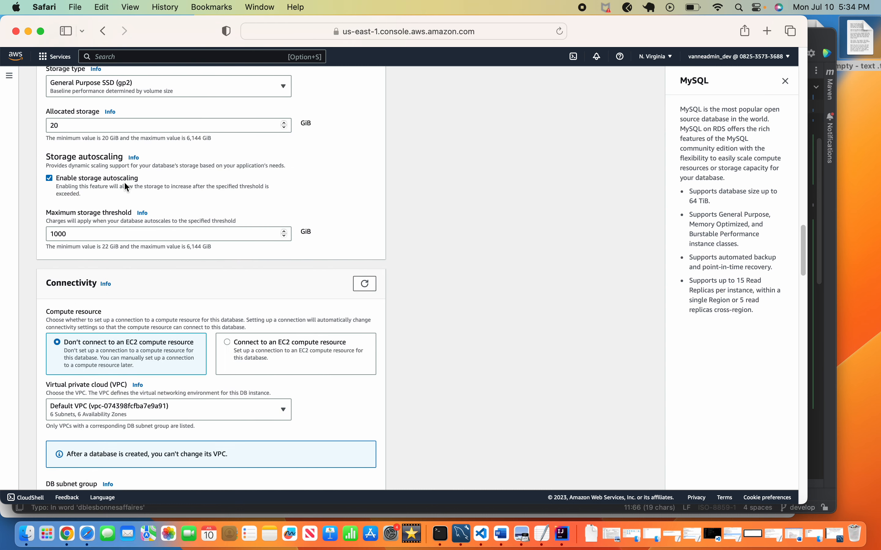
pyautogui.scroll(-20, 125, 183)
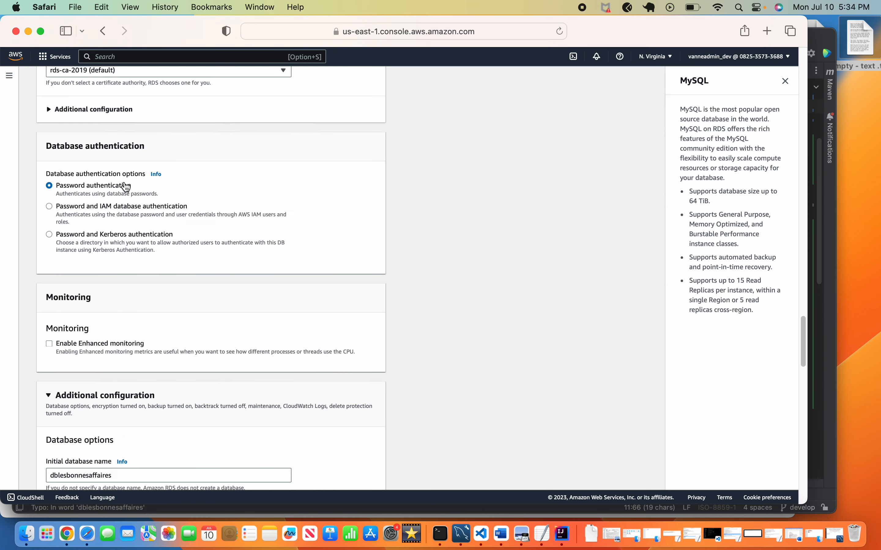
pyautogui.scroll(3, 124, 183)
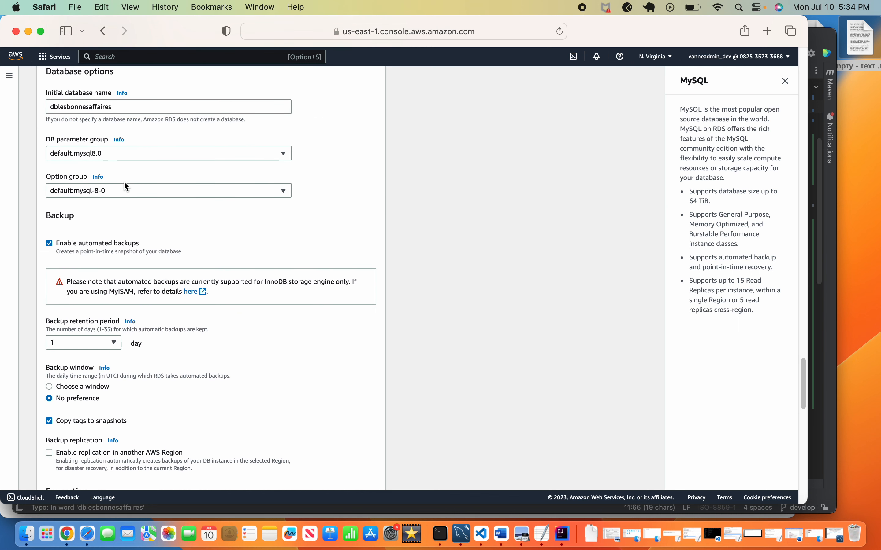
pyautogui.scroll(-1, 124, 185)
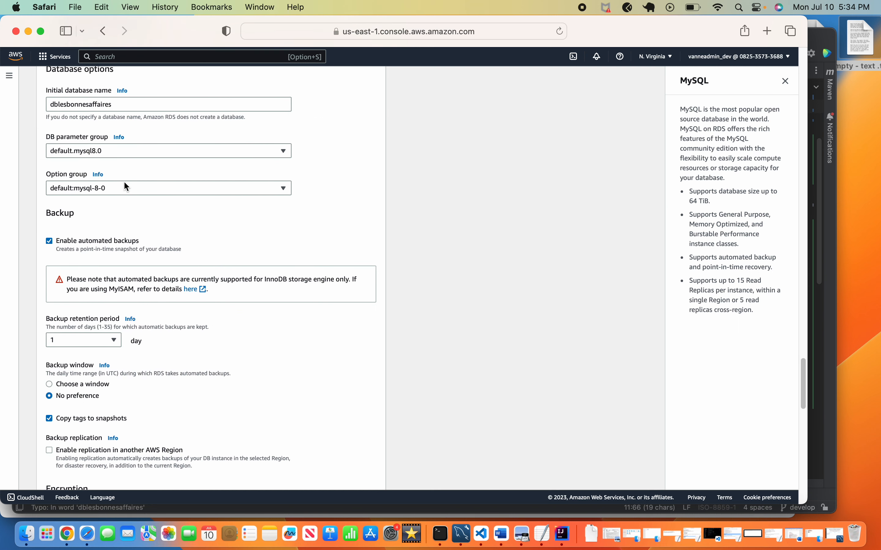
pyautogui.click(103, 105)
pyautogui.scroll(-20, 149, 252)
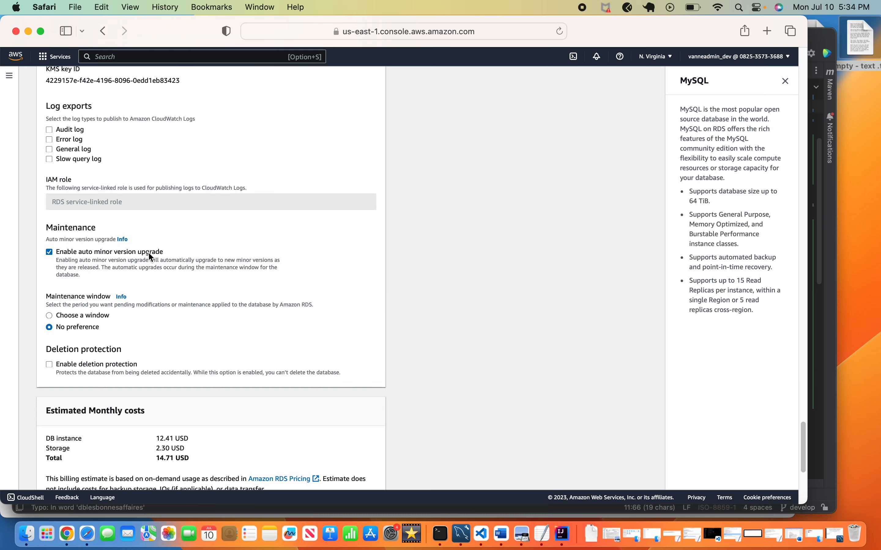
# Submit Create database, decline Safari's password save, and close the Suggested add-ons dialog.
pyautogui.click(330, 476)
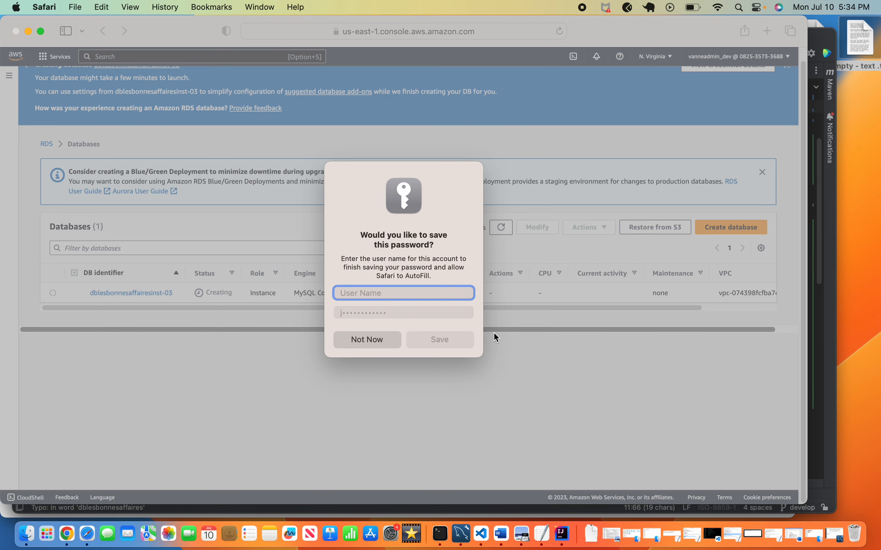
pyautogui.click(375, 340)
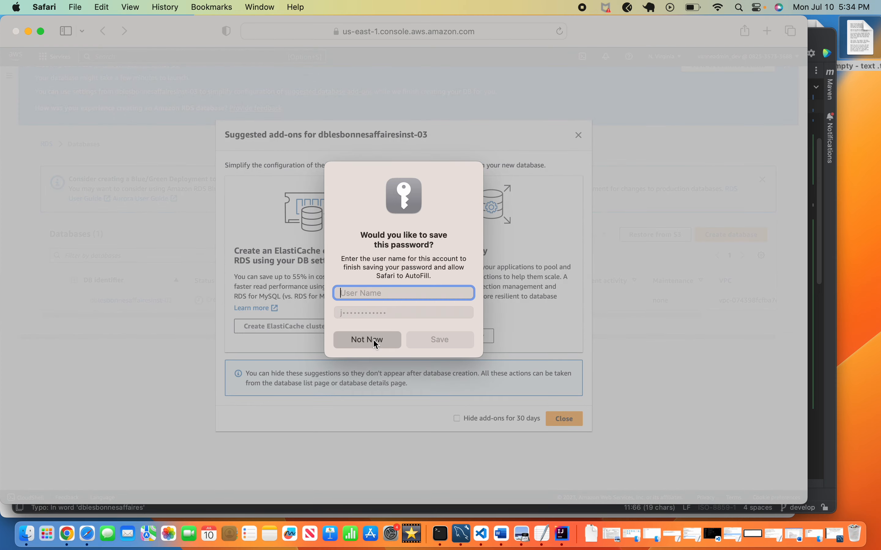
pyautogui.click(568, 418)
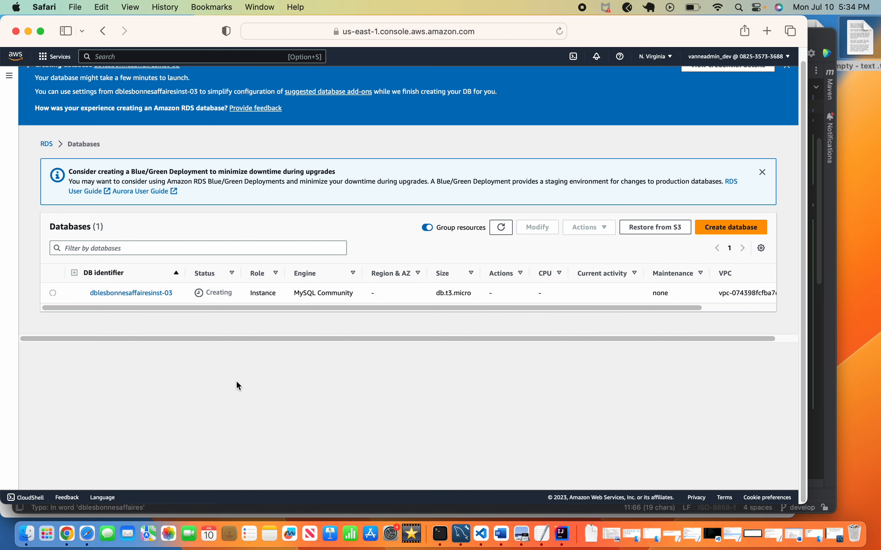
pyautogui.scroll(1, 174, 273)
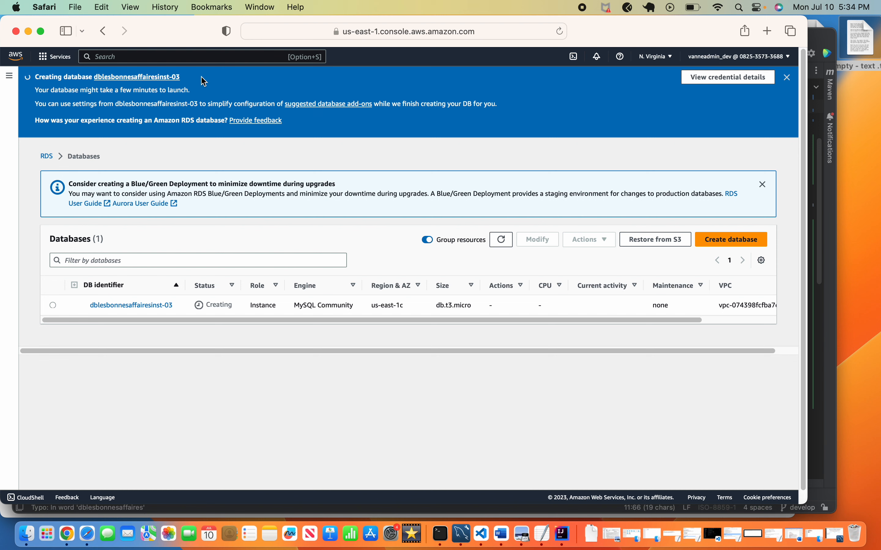
pyautogui.click(66, 535)
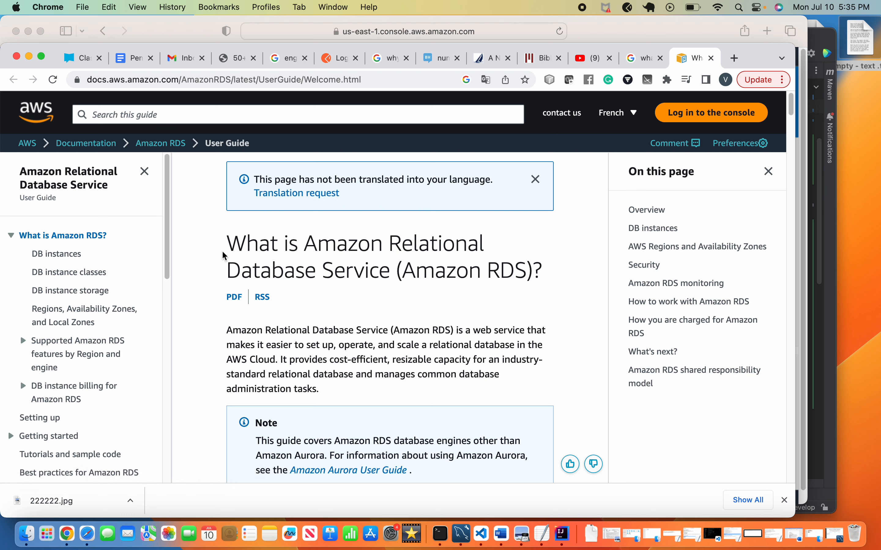
# Highlight the Amazon RDS definition and read the 'What is Amazon RDS?' page to DB instances.
pyautogui.moveTo(227, 329); pyautogui.dragTo(278, 359)
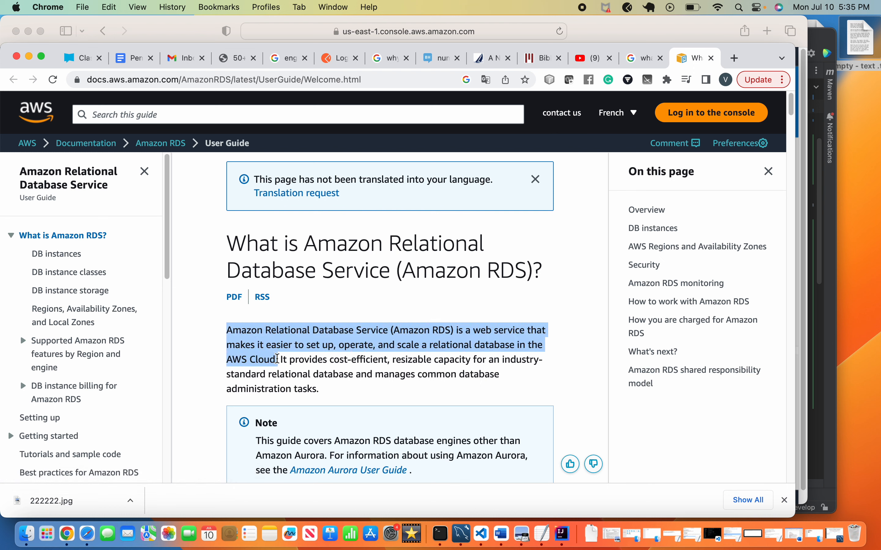
pyautogui.scroll(-5, 195, 312)
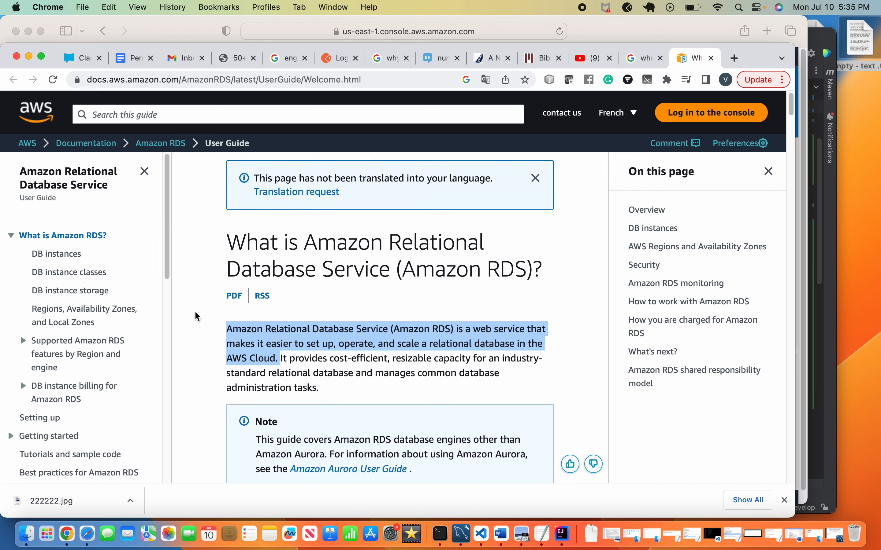
pyautogui.scroll(-2, 195, 311)
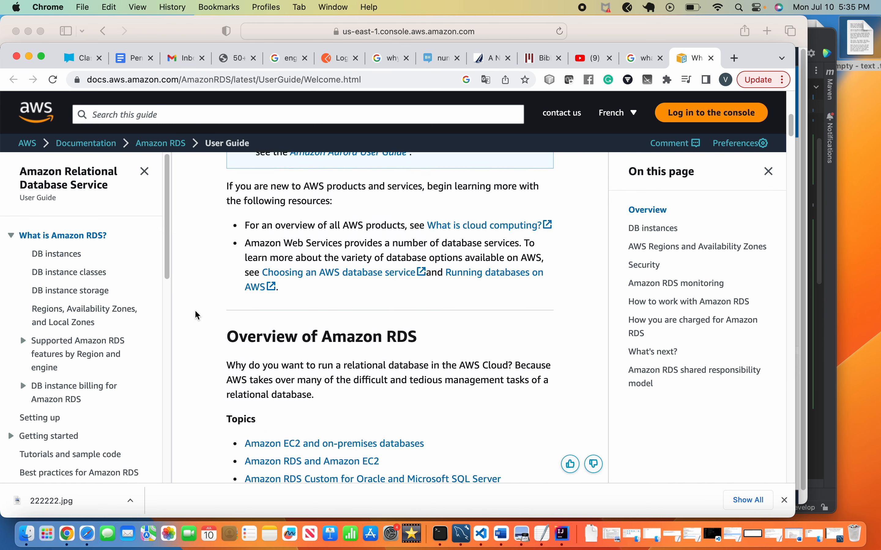
pyautogui.scroll(5, 195, 315)
pyautogui.scroll(-8, 195, 315)
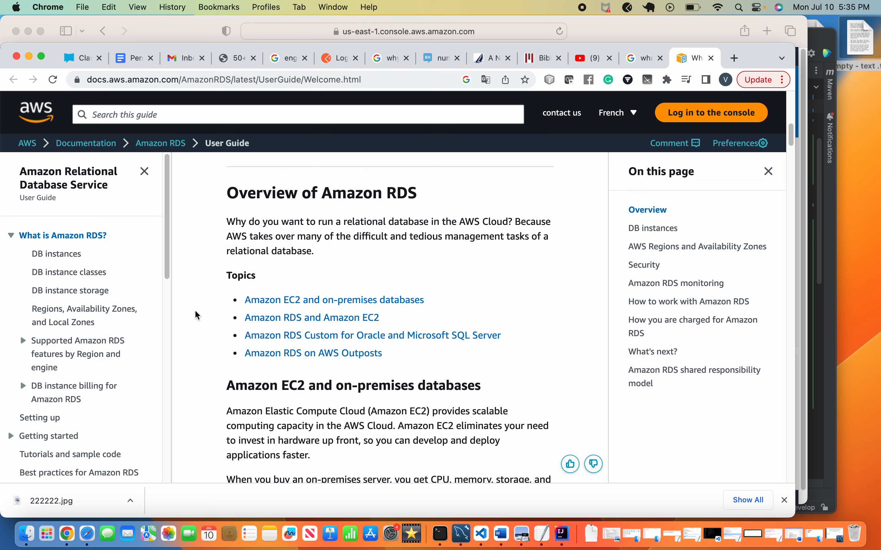
pyautogui.scroll(3, 195, 315)
pyautogui.scroll(-4, 196, 313)
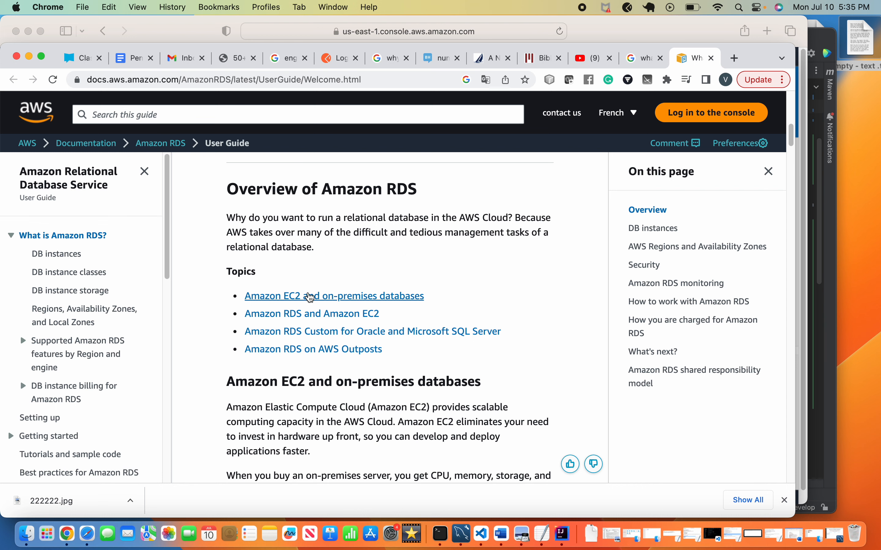
pyautogui.scroll(2, 223, 270)
pyautogui.scroll(-2, 221, 267)
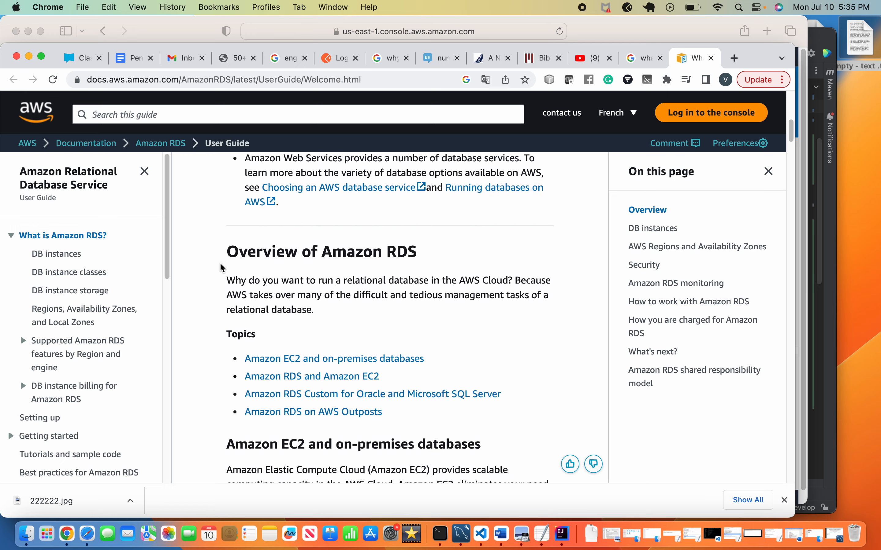
pyautogui.scroll(-15, 200, 264)
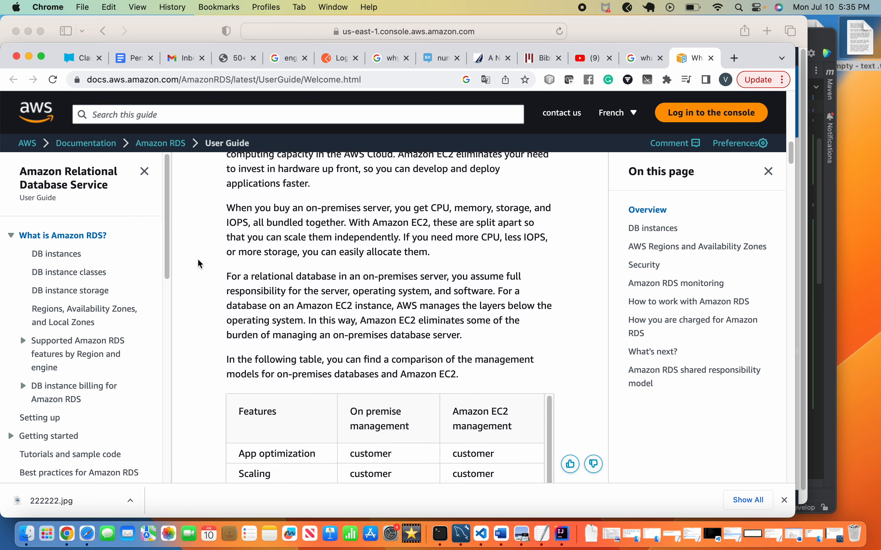
pyautogui.scroll(-20, 200, 264)
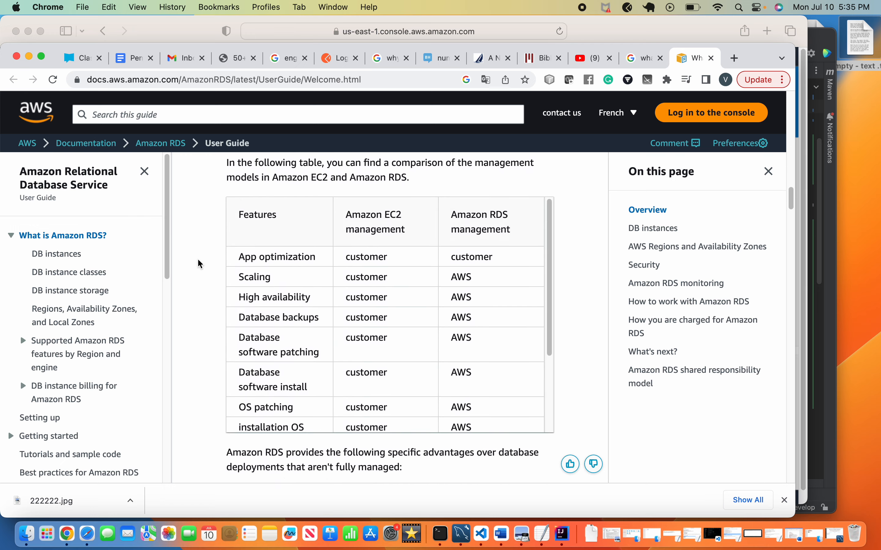
pyautogui.scroll(-10, 200, 264)
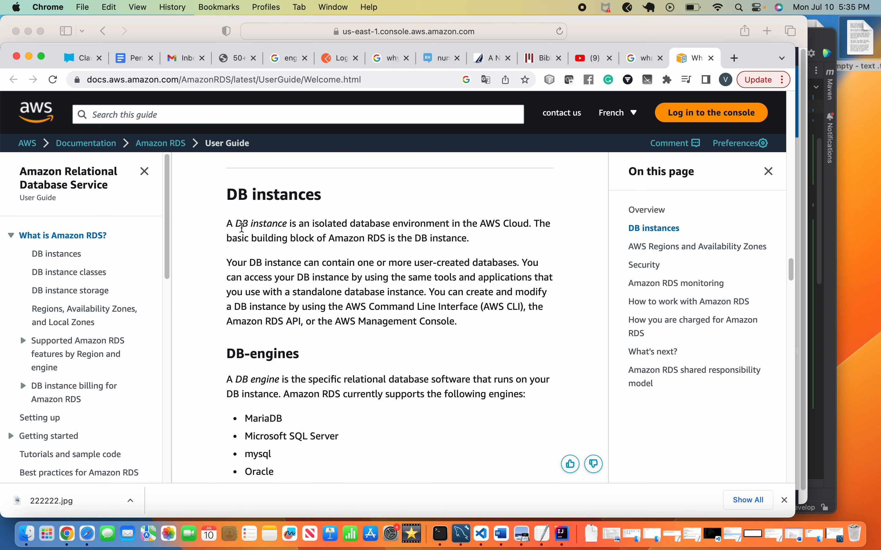
# Read the DB instance definition and the DB-engines section, then bring up MySQL Workbench's Local instance 3306.
pyautogui.moveTo(237, 224); pyautogui.dragTo(291, 224)
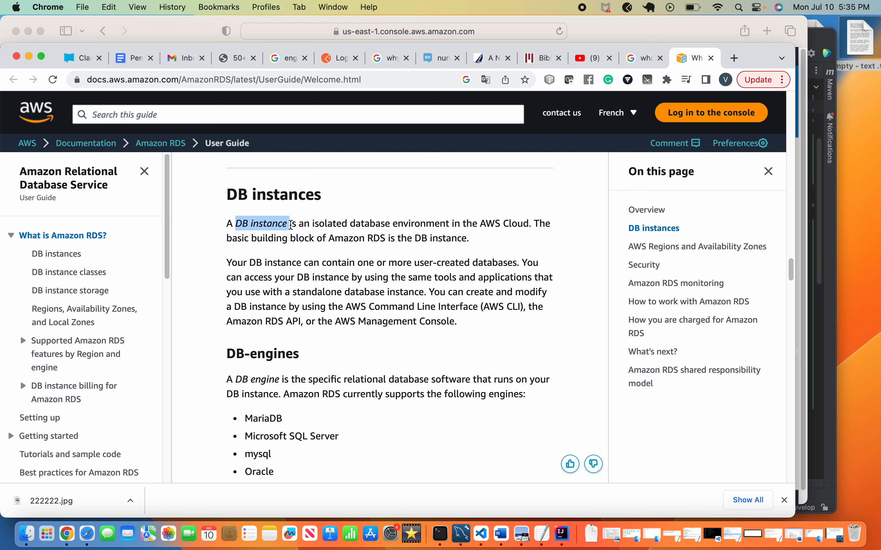
pyautogui.click(251, 252)
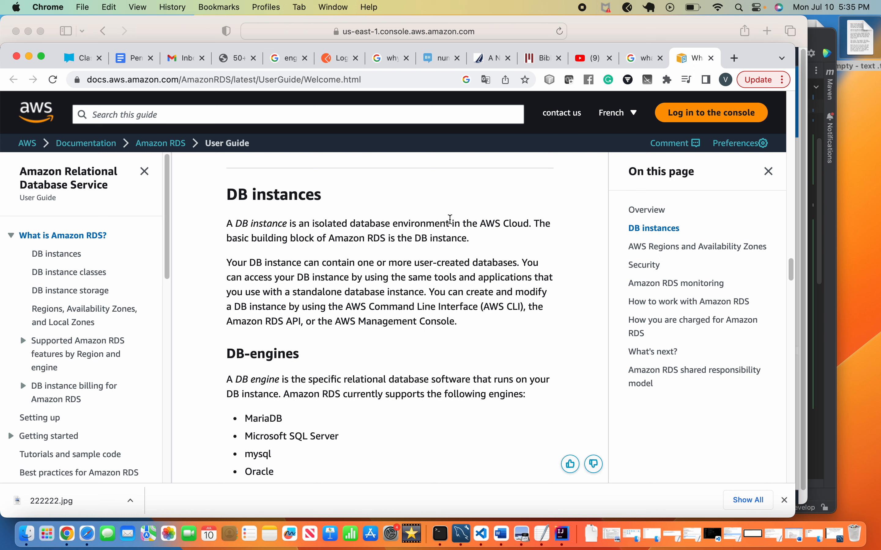
pyautogui.moveTo(226, 223); pyautogui.dragTo(517, 223)
pyautogui.click(289, 277)
pyautogui.scroll(-3, 415, 350)
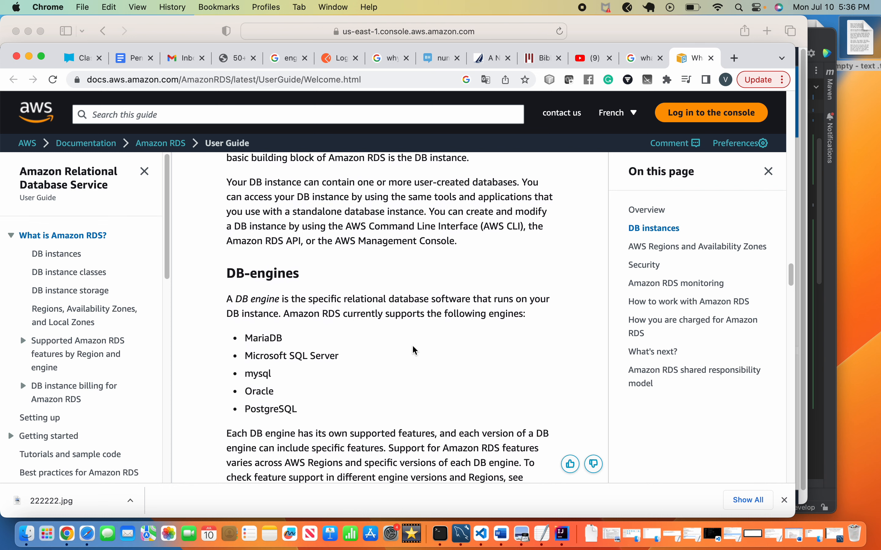
pyautogui.click(463, 535)
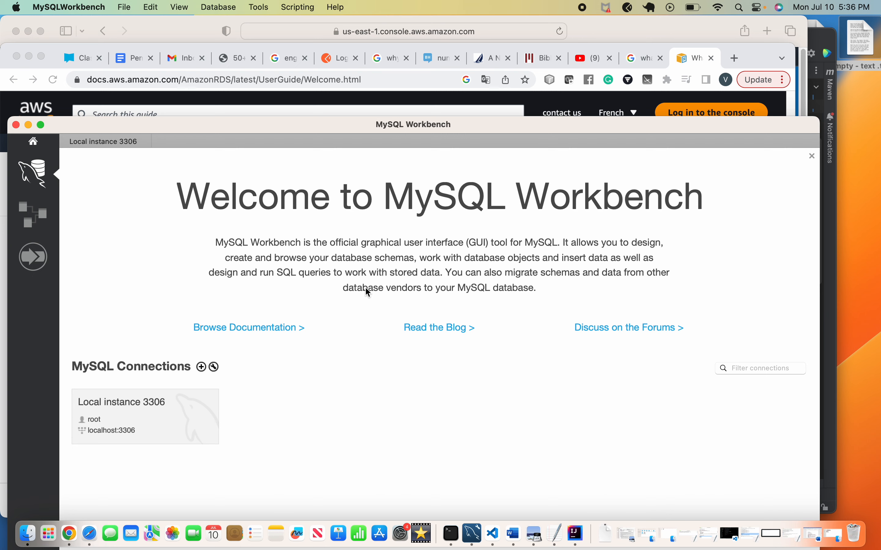
# Minimize MySQL Workbench and skim the User Guide down to its What's next section.
pyautogui.click(29, 125)
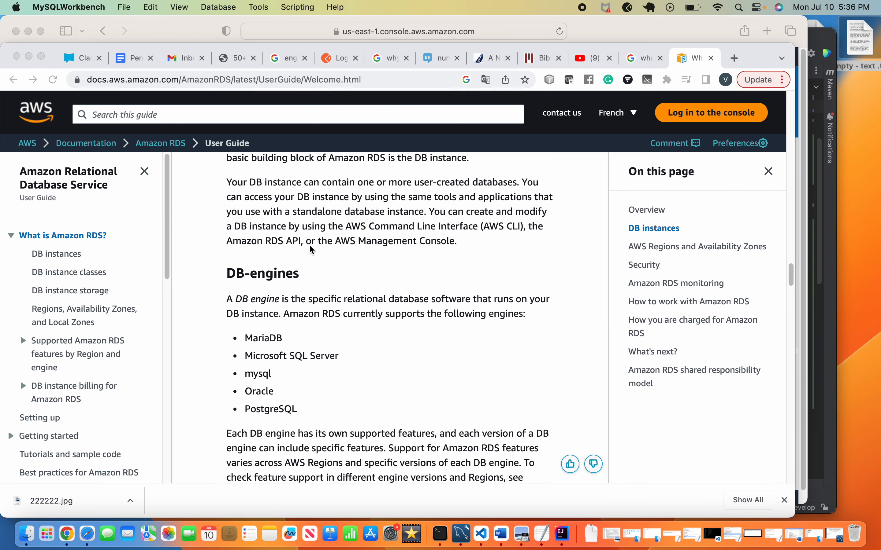
pyautogui.scroll(-10, 391, 277)
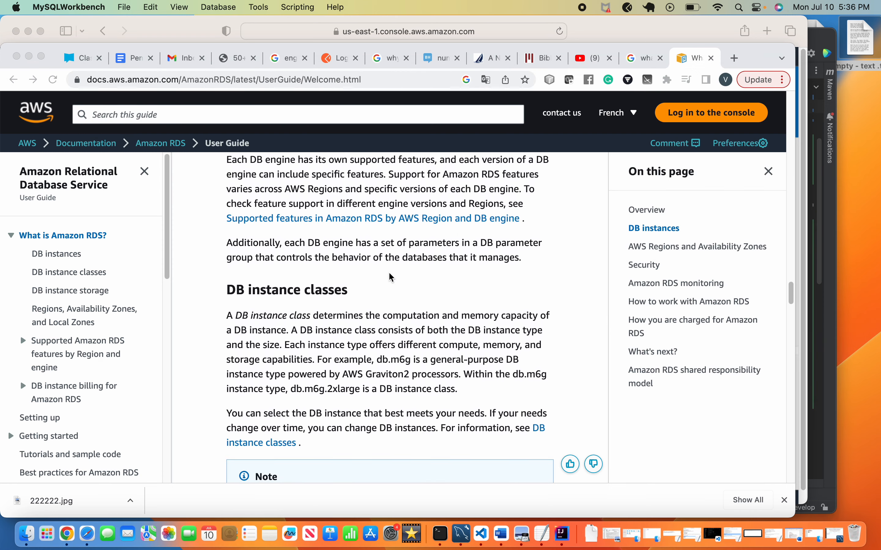
pyautogui.scroll(2, 391, 278)
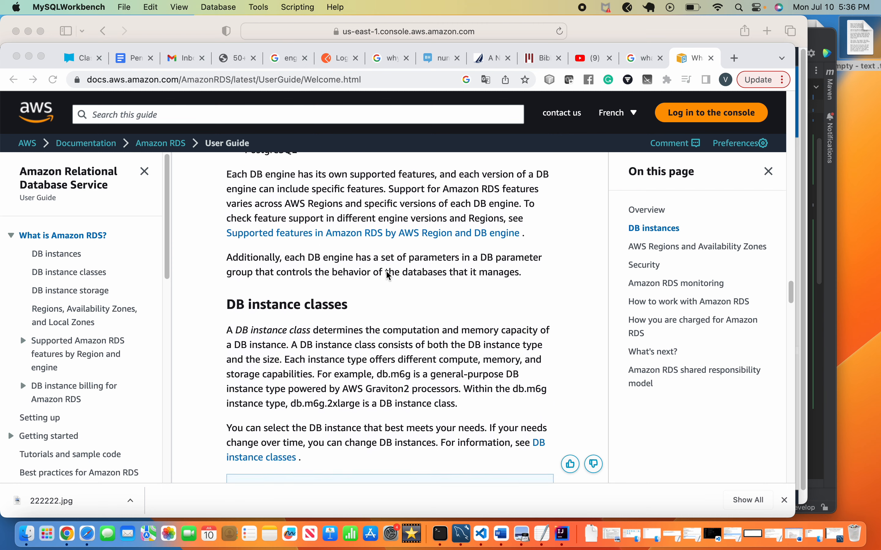
pyautogui.scroll(-15, 391, 278)
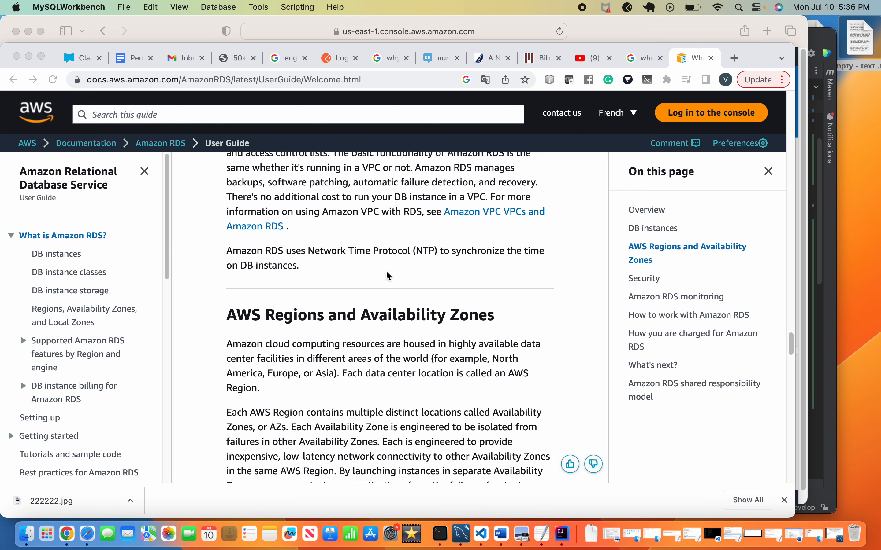
pyautogui.scroll(-12, 388, 276)
pyautogui.scroll(-9, 388, 276)
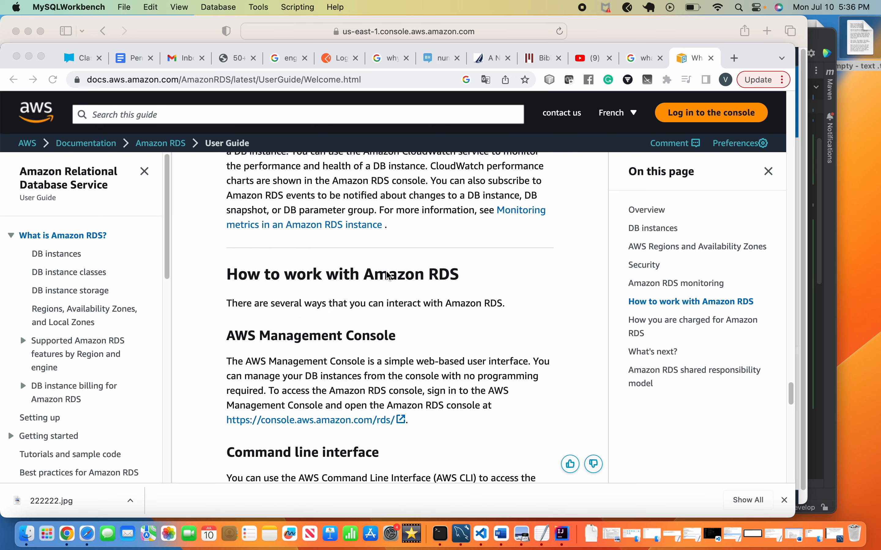
pyautogui.scroll(-10, 389, 276)
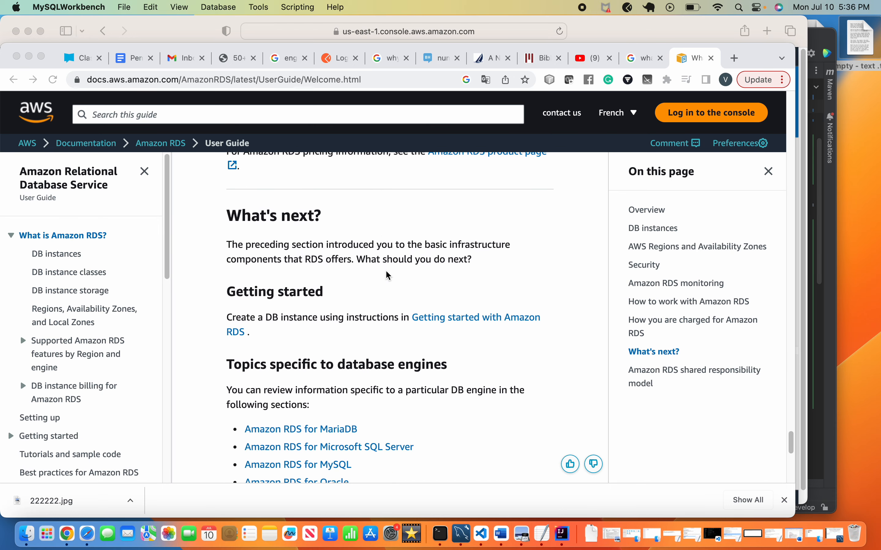
# Scroll back toward the top and return to the RDS Databases list in Safari.
pyautogui.scroll(20, 388, 276)
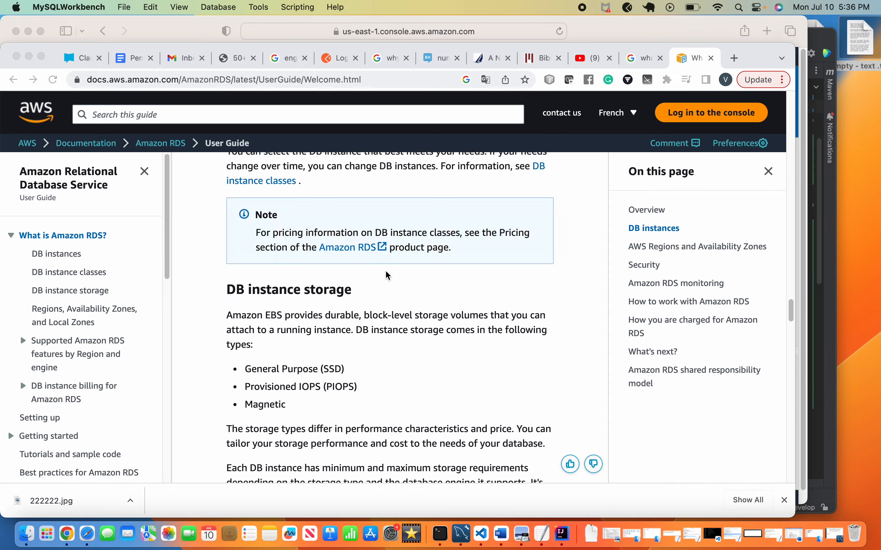
pyautogui.scroll(15, 388, 275)
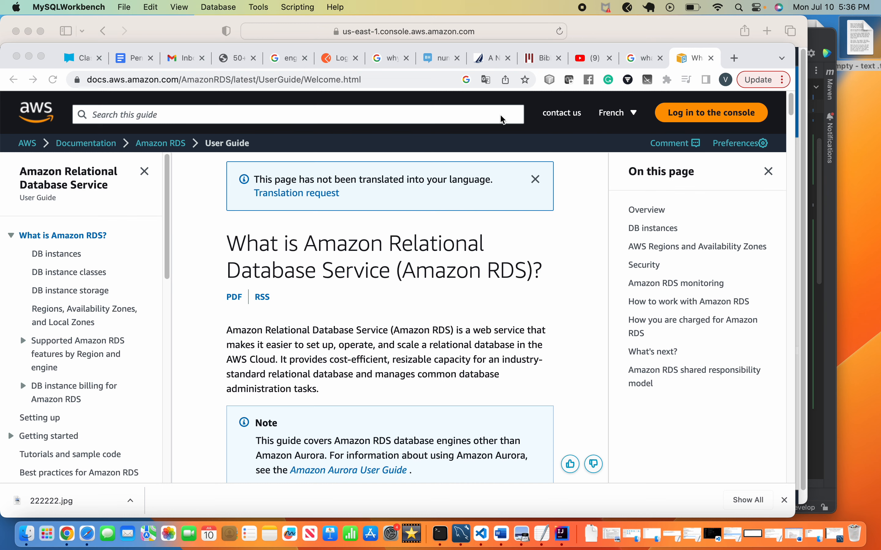
pyautogui.click(94, 537)
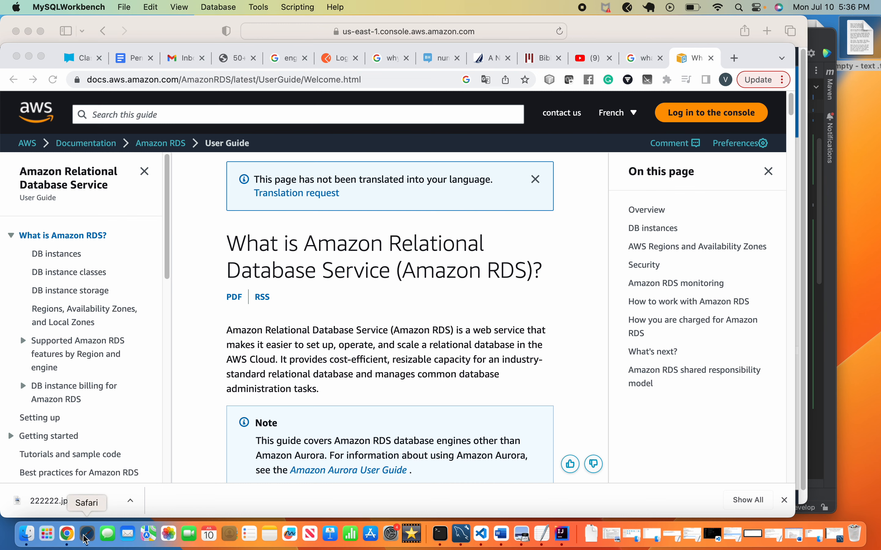